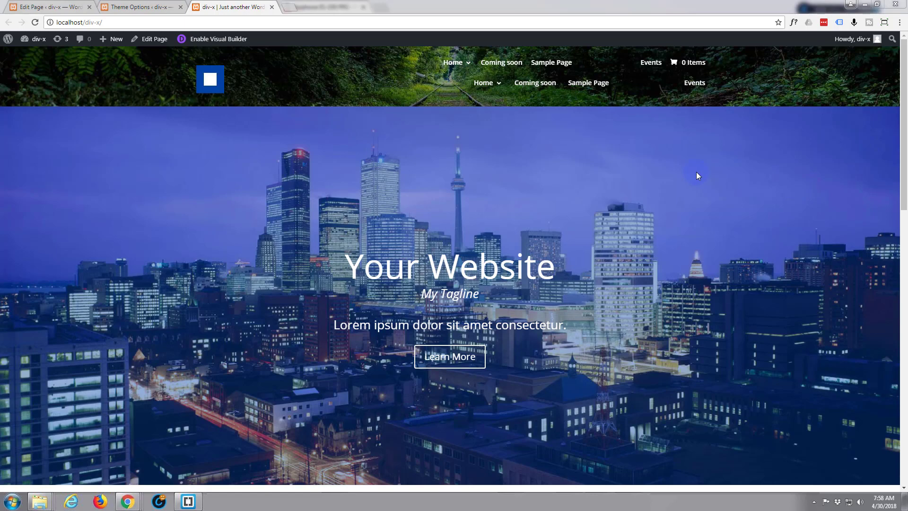
scroll(697, 175, down, 2)
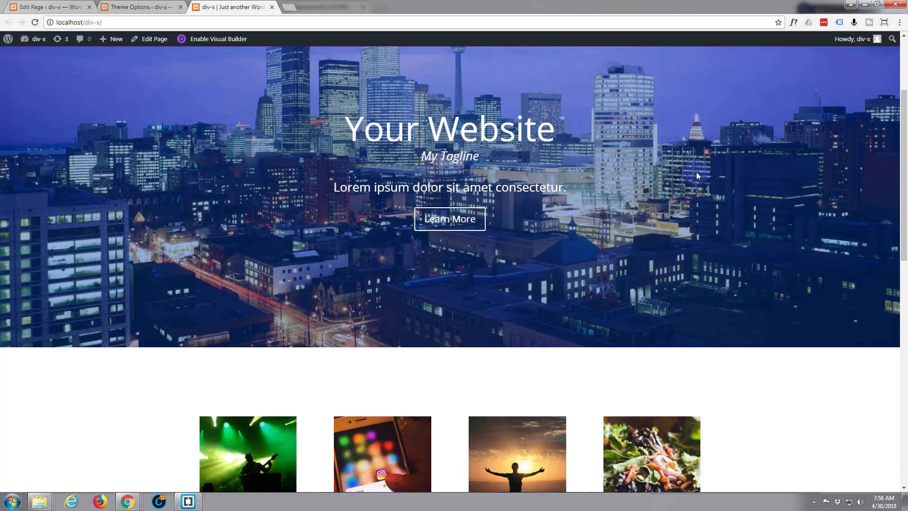
scroll(697, 175, down, 1)
scroll(696, 173, down, 1)
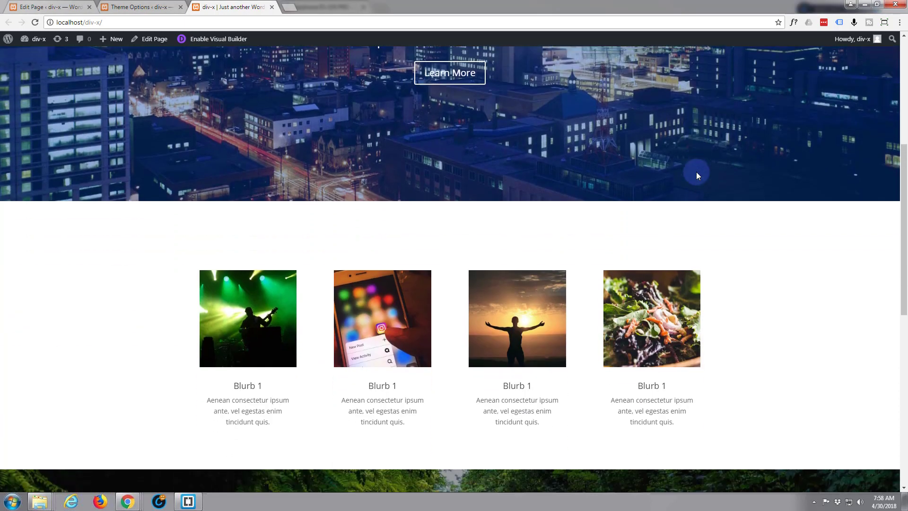
scroll(697, 172, down, 1)
scroll(696, 172, down, 1)
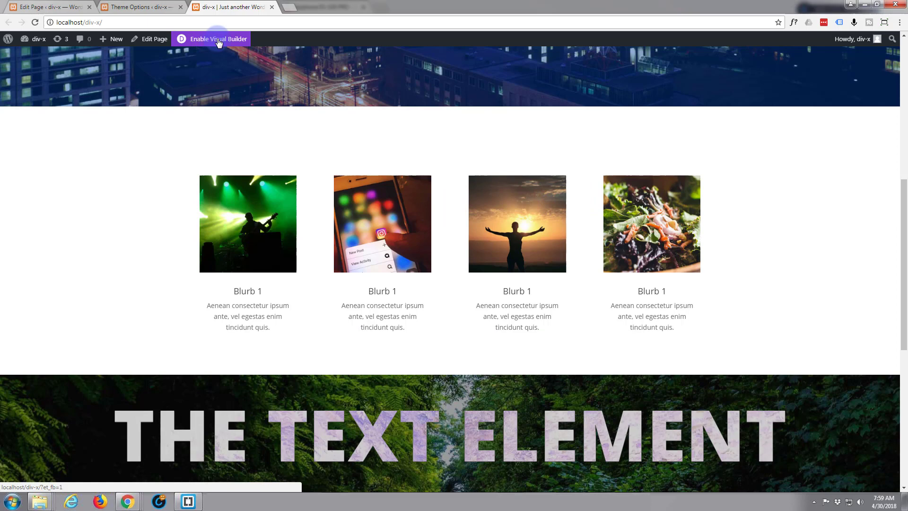
Enter the Visual Builder and reach the first blurb's Advanced Visibility options.
click(219, 43)
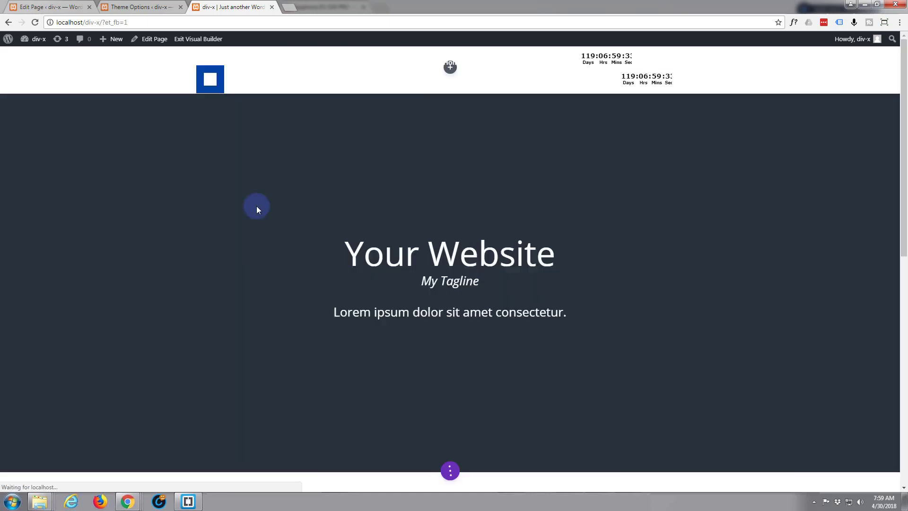
scroll(188, 238, down, 2)
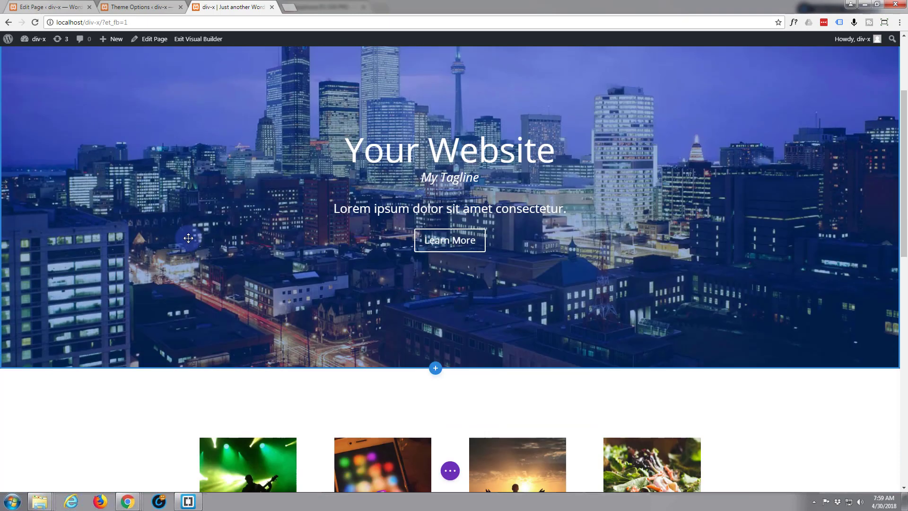
scroll(187, 238, down, 2)
scroll(130, 231, down, 1)
mouse_move(248, 277)
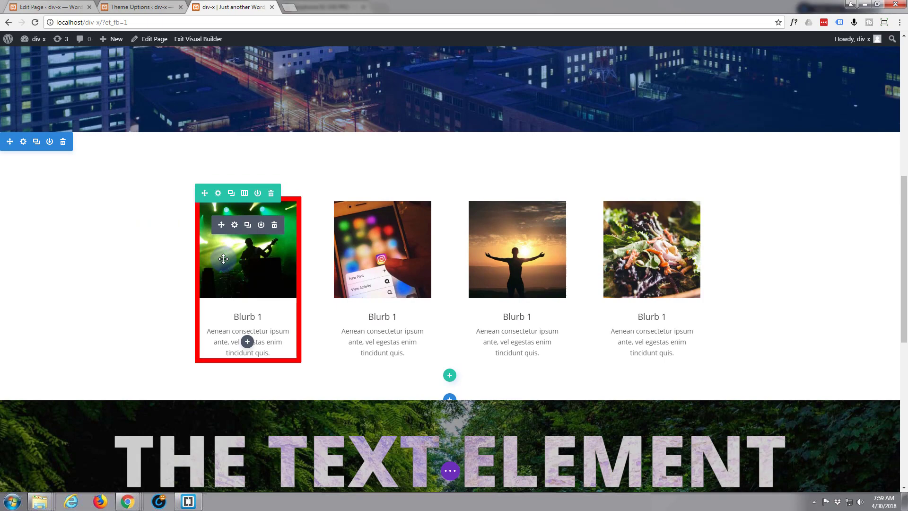
click(234, 226)
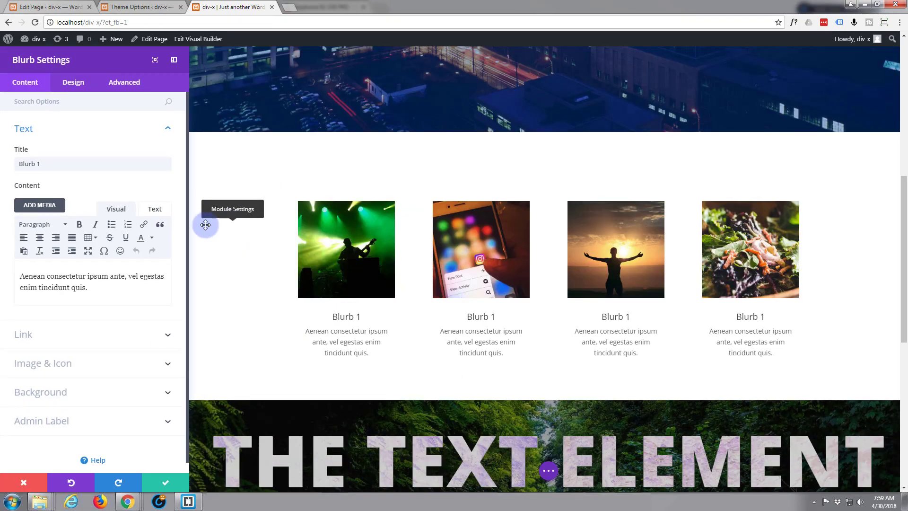
click(123, 83)
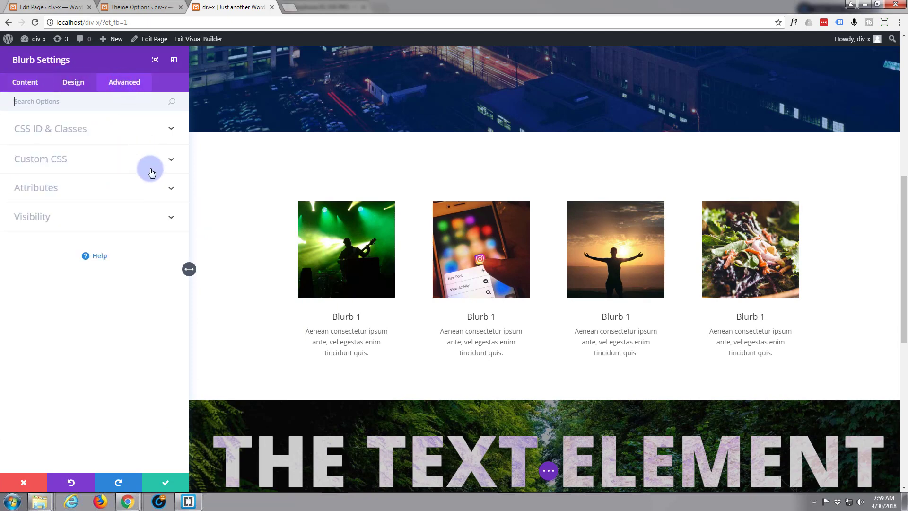
click(171, 220)
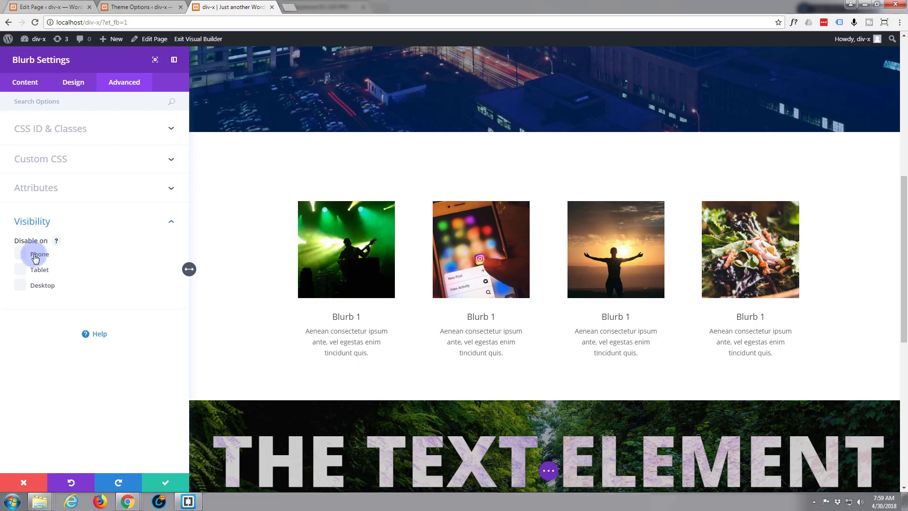
Disable the blurb on desktop screens, apply the change and save the page.
click(22, 288)
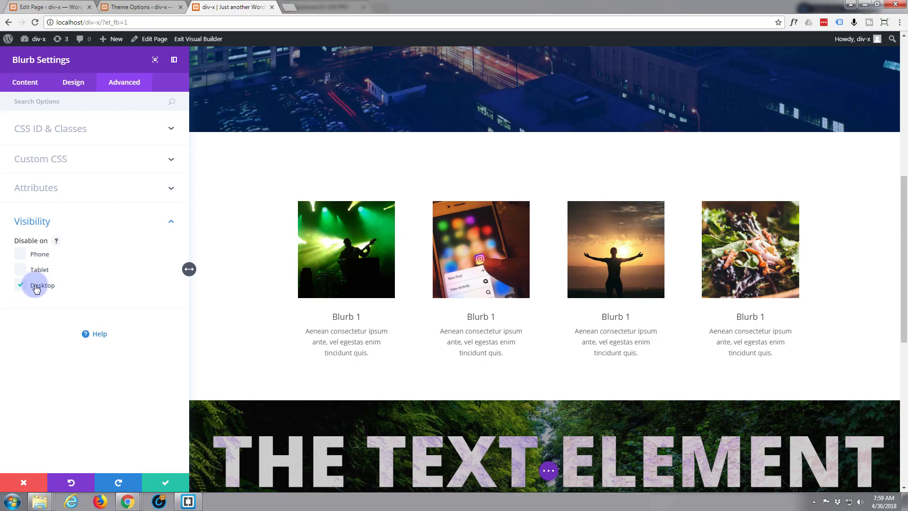
click(166, 482)
mouse_move(451, 462)
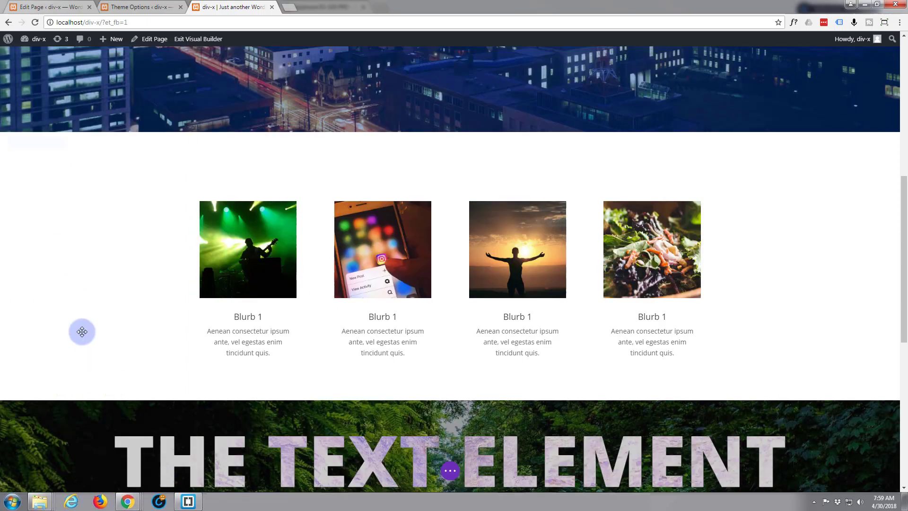
click(450, 472)
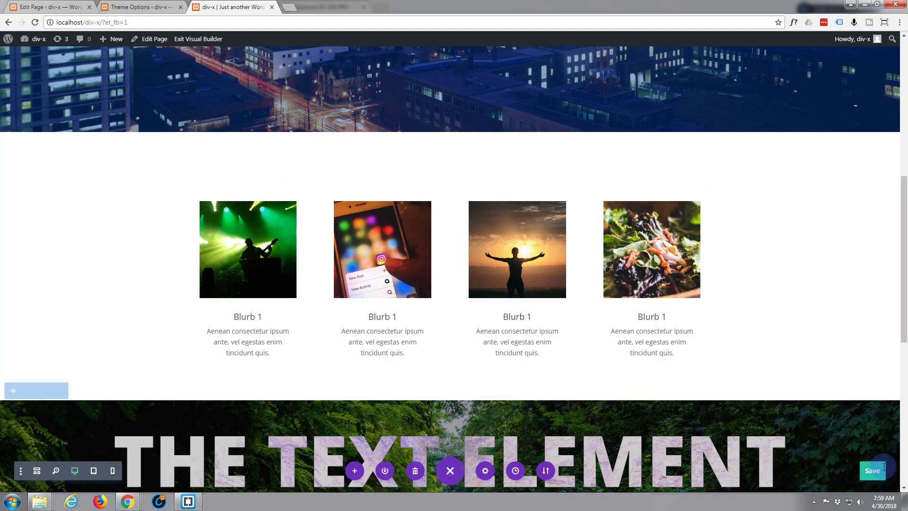
click(879, 474)
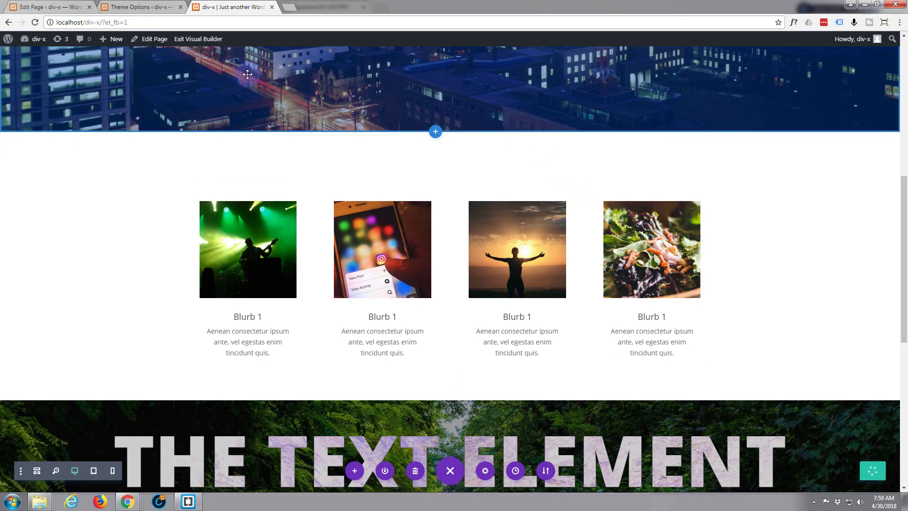
Exit the Visual Builder to the live page and bring up Chrome DevTools.
click(193, 40)
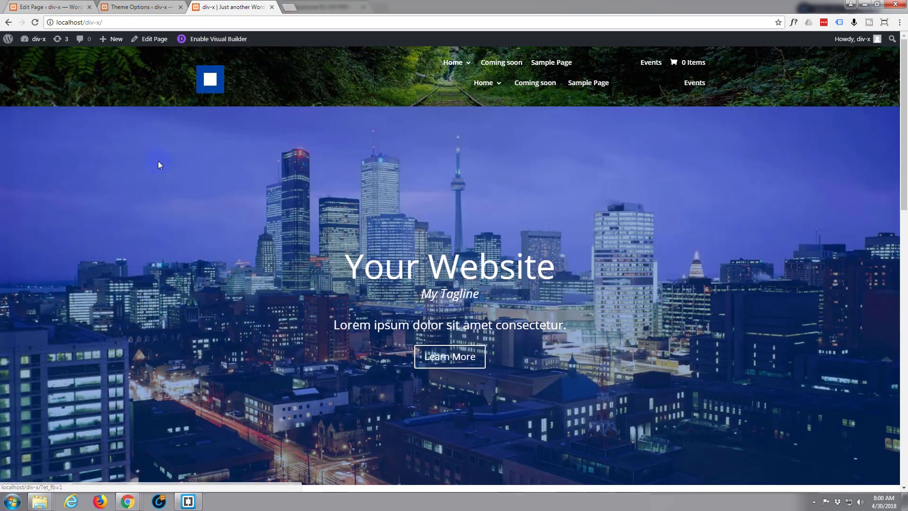
scroll(158, 160, down, 1)
scroll(158, 158, down, 2)
scroll(160, 157, down, 3)
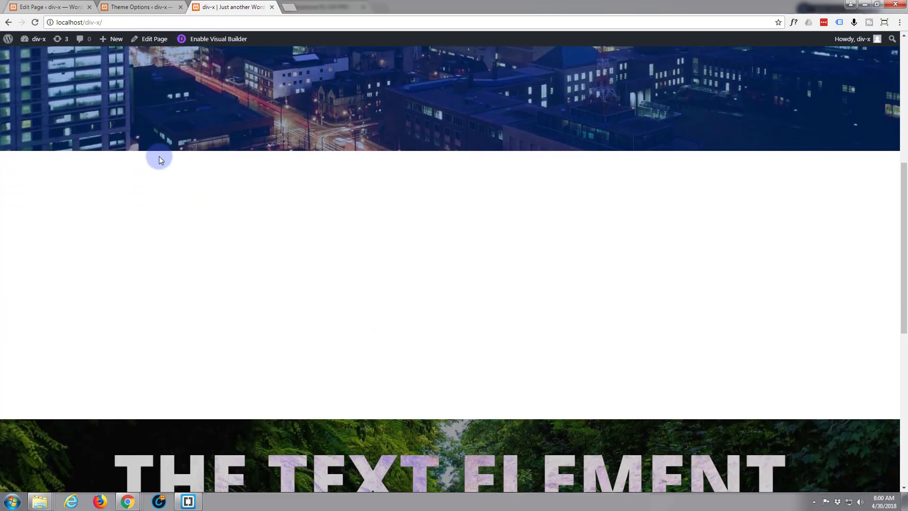
scroll(159, 156, down, 2)
scroll(170, 153, up, 1)
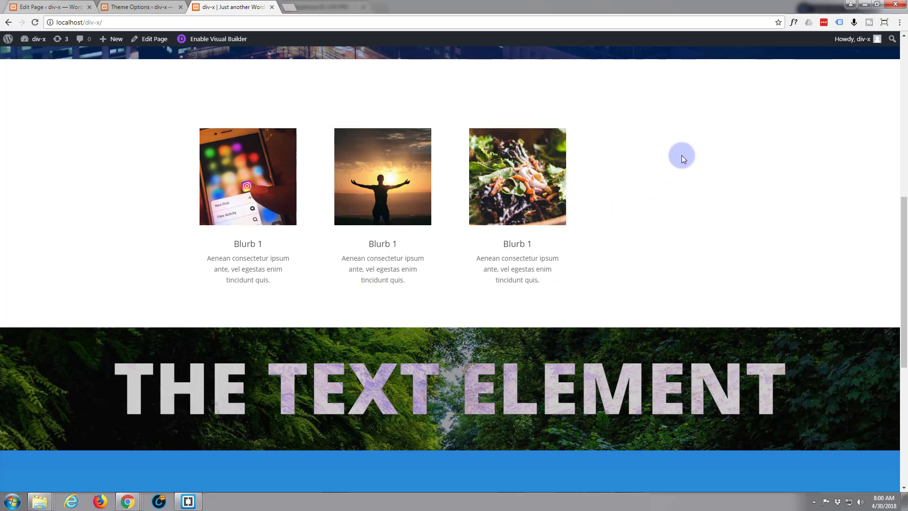
key(F12)
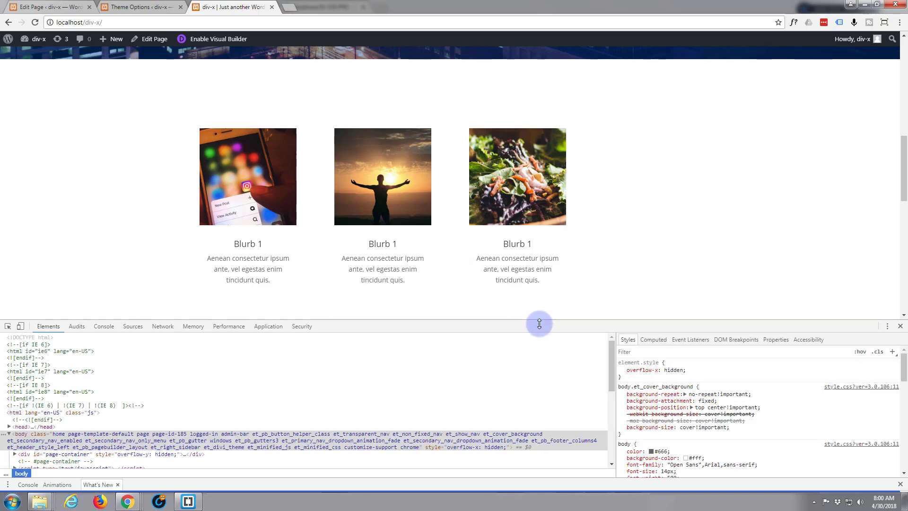
Enable device emulation and drag the viewport narrower toward the layout breakpoint.
click(20, 327)
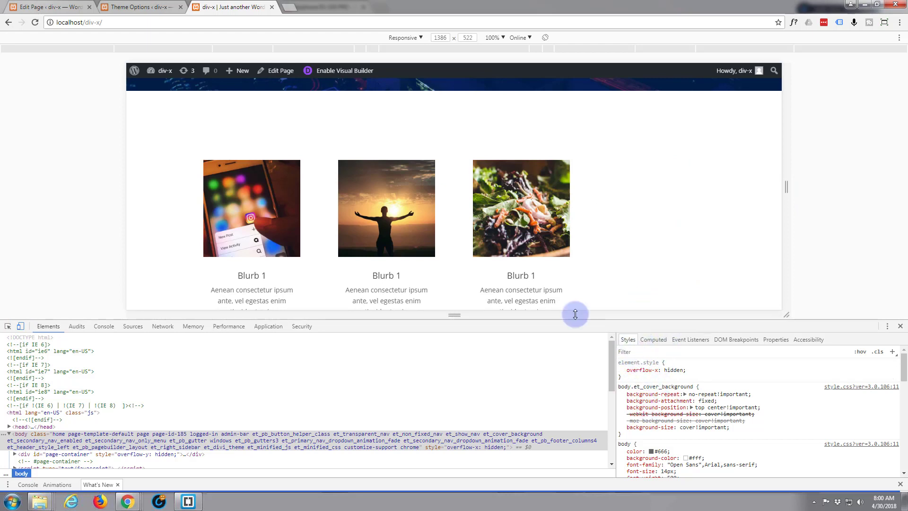
drag(573, 322, 584, 424)
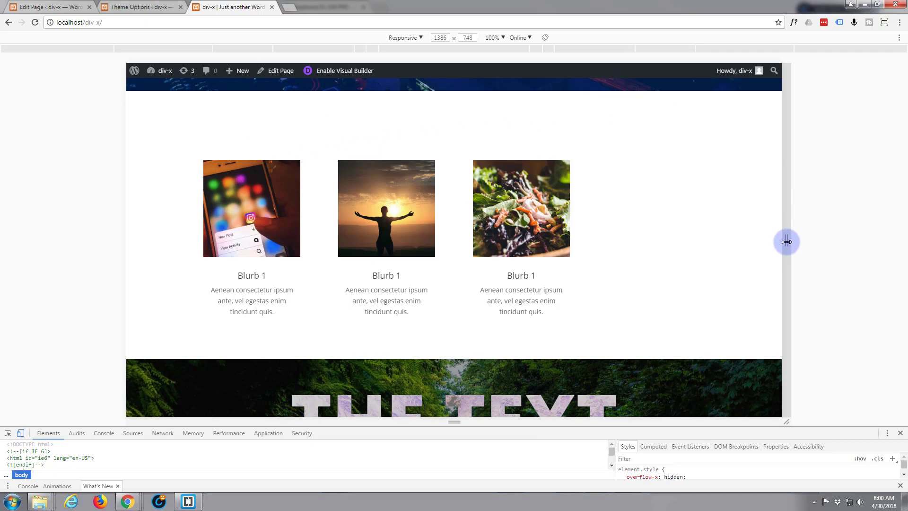
drag(787, 241, 686, 231)
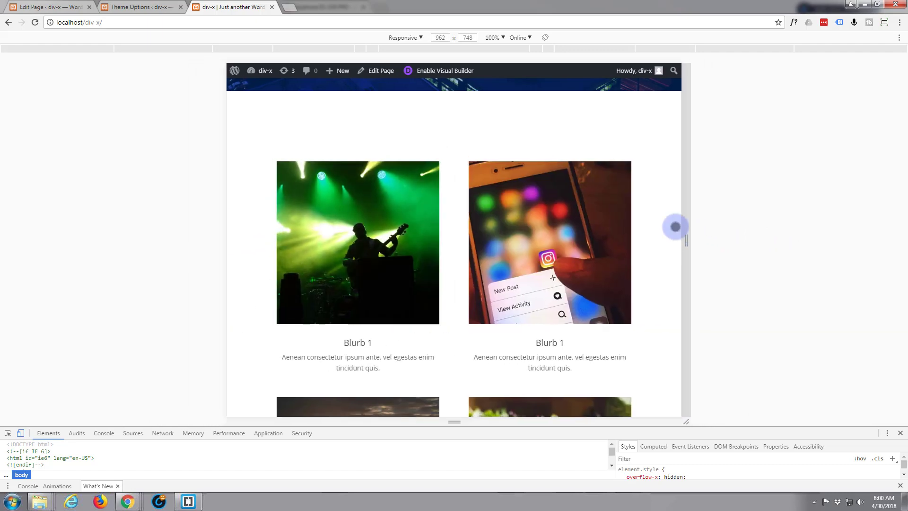
scroll(669, 225, down, 1)
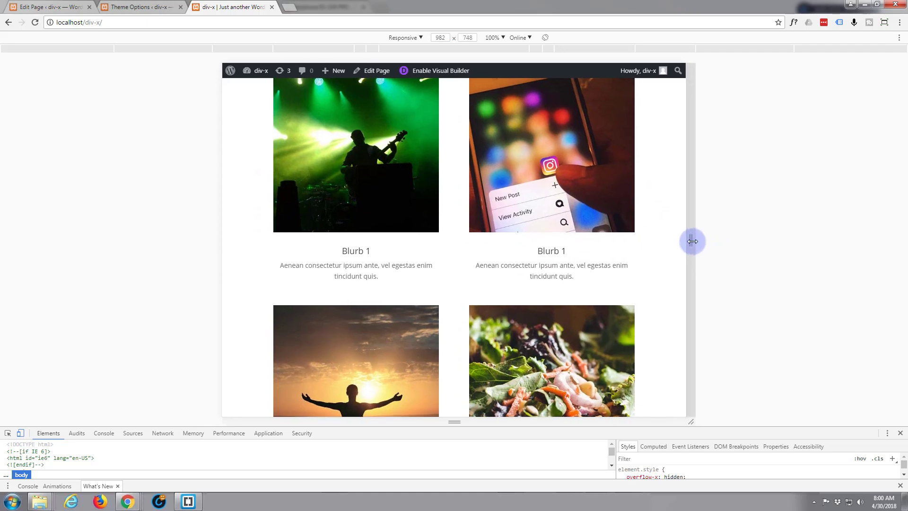
drag(687, 241, 690, 241)
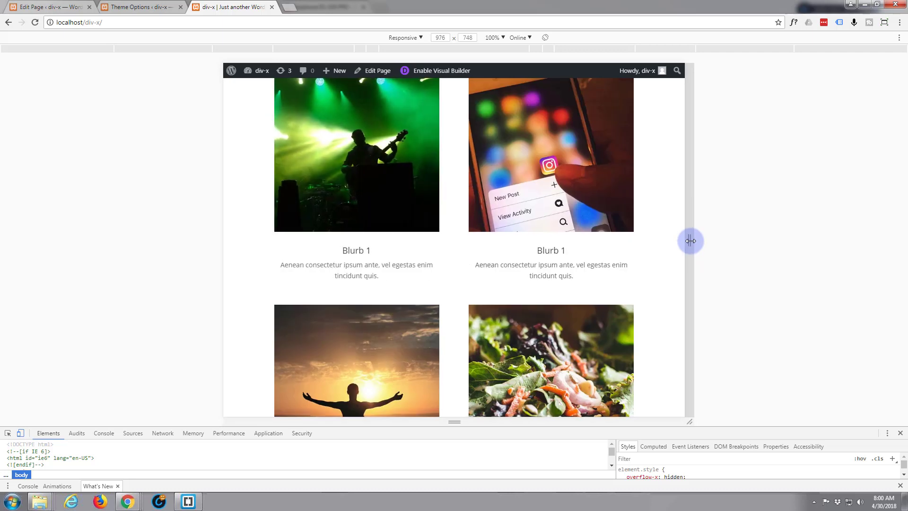
drag(691, 241, 693, 241)
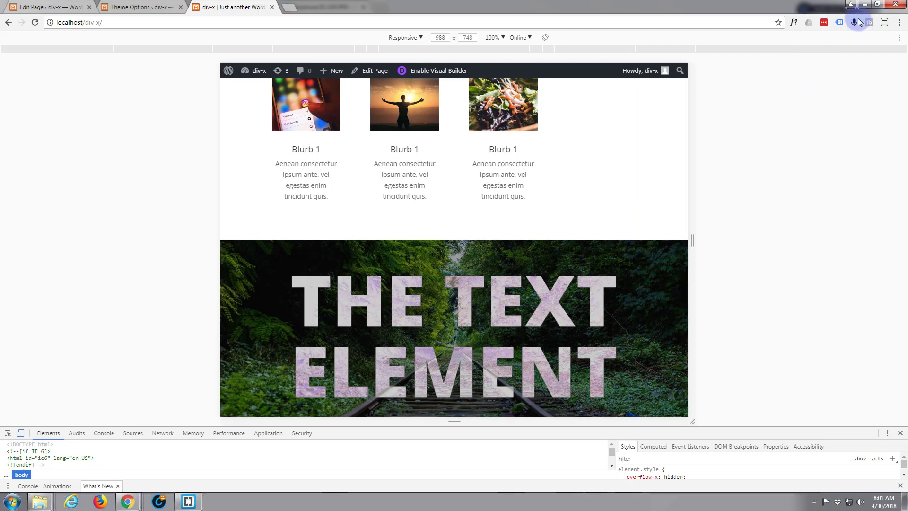
click(885, 25)
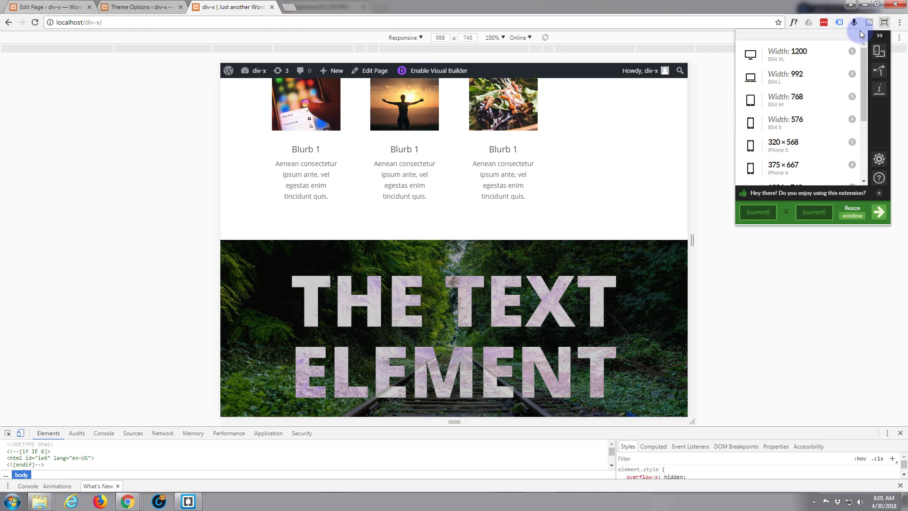
click(883, 25)
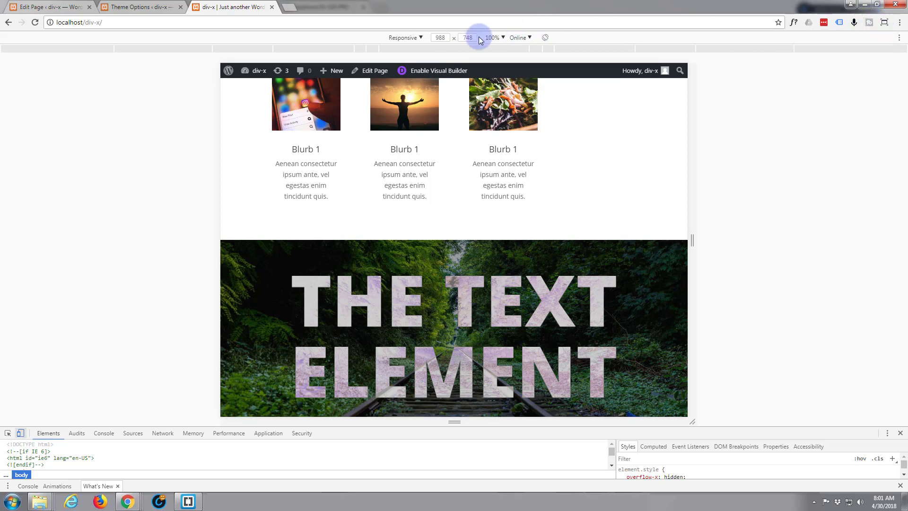
Fine-tune the emulated viewport width to about 980 px so the blurbs stack in two columns.
double_click(441, 36)
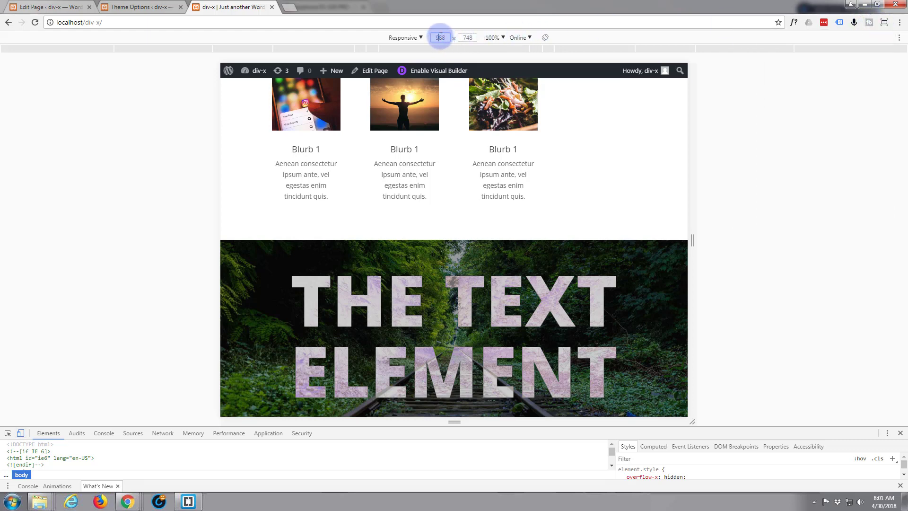
double_click(447, 36)
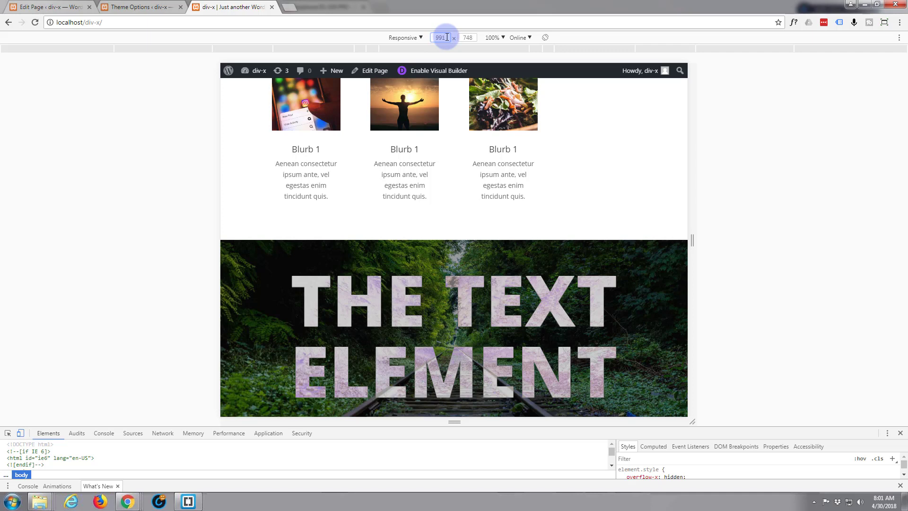
click(447, 37)
key(Up)
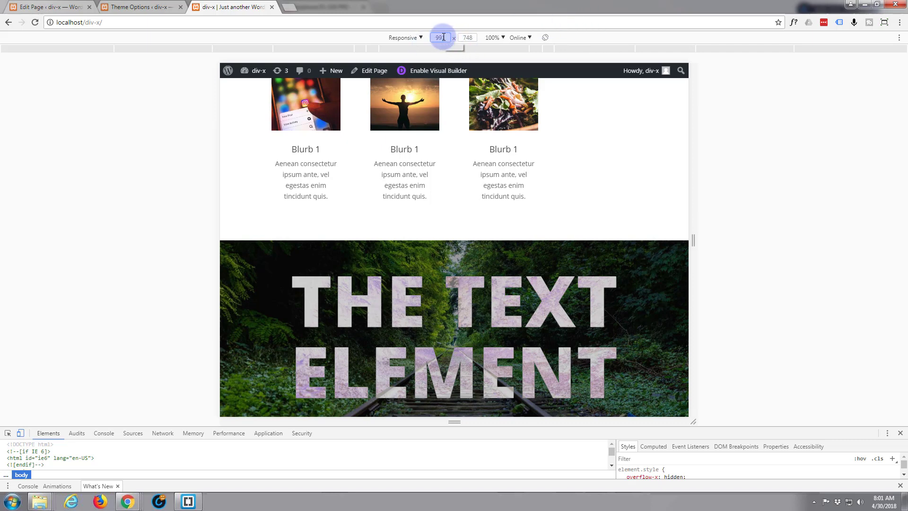
drag(446, 37, 456, 37)
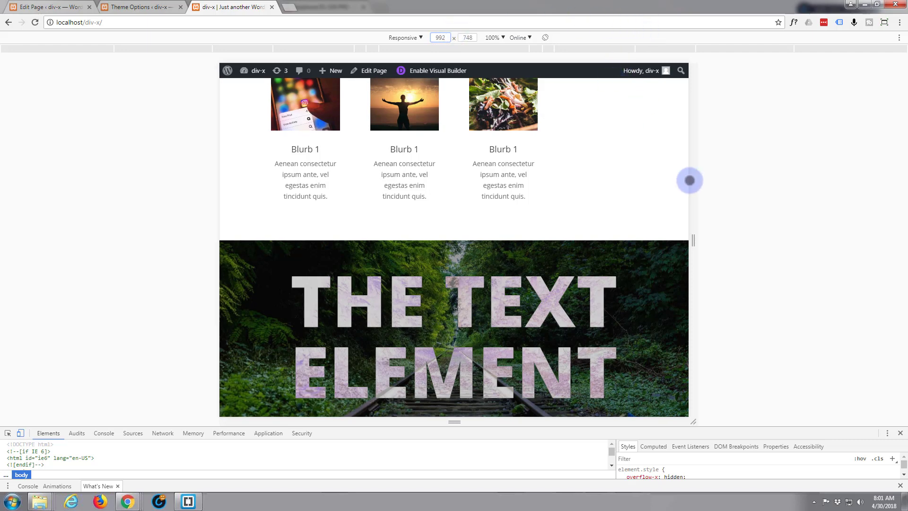
drag(694, 238, 699, 239)
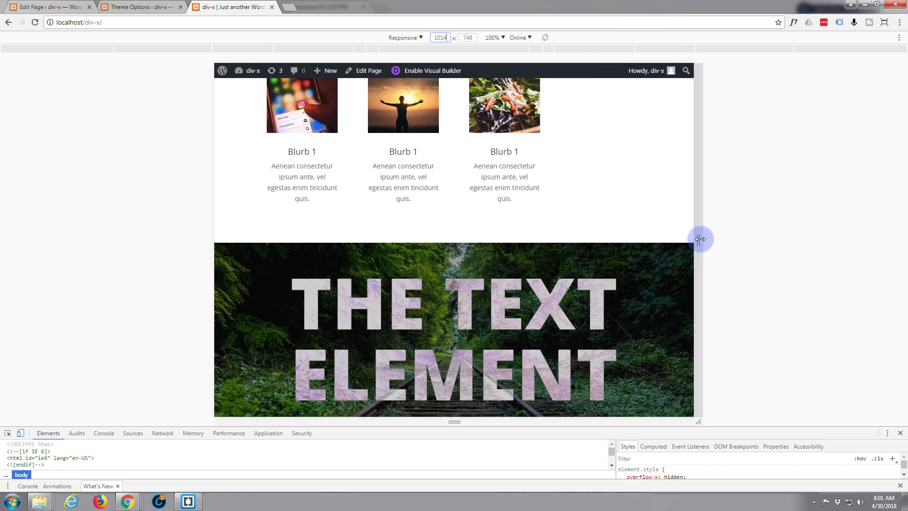
mouse_move(700, 238)
mouse_down()
mouse_move(765, 237)
mouse_move(694, 238)
mouse_up()
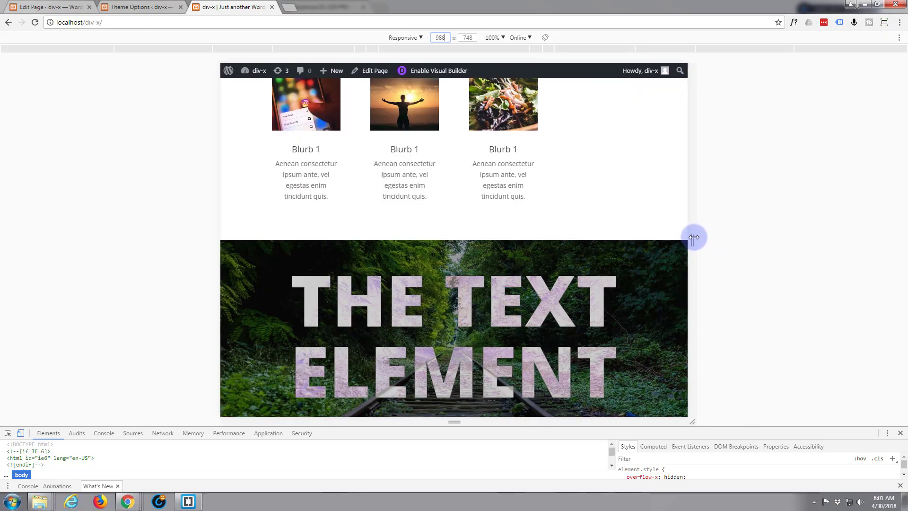
drag(694, 237, 692, 240)
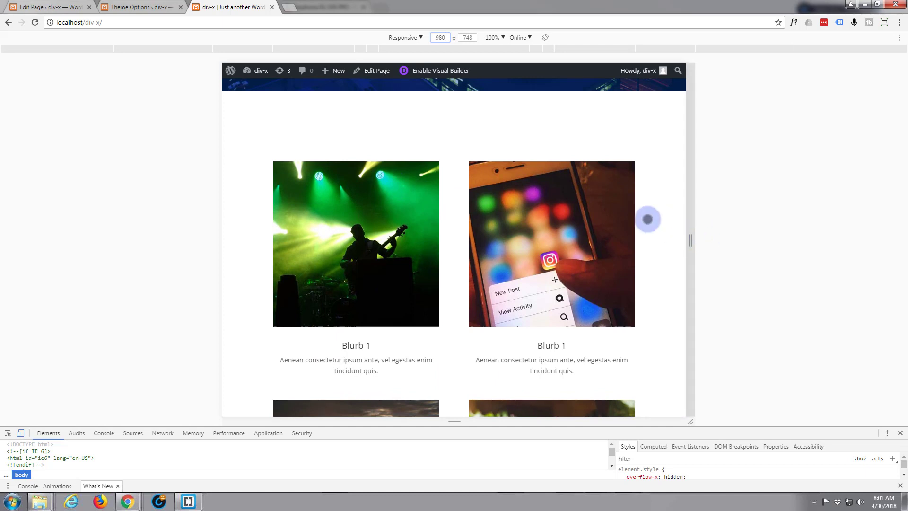
scroll(325, 207, down, 1)
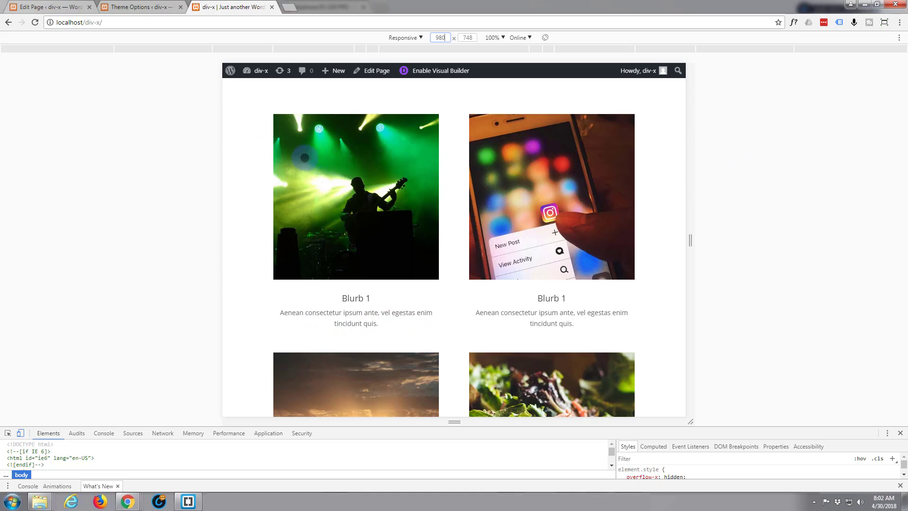
Re-enter the Visual Builder and review the first blurb's device Visibility options.
click(440, 71)
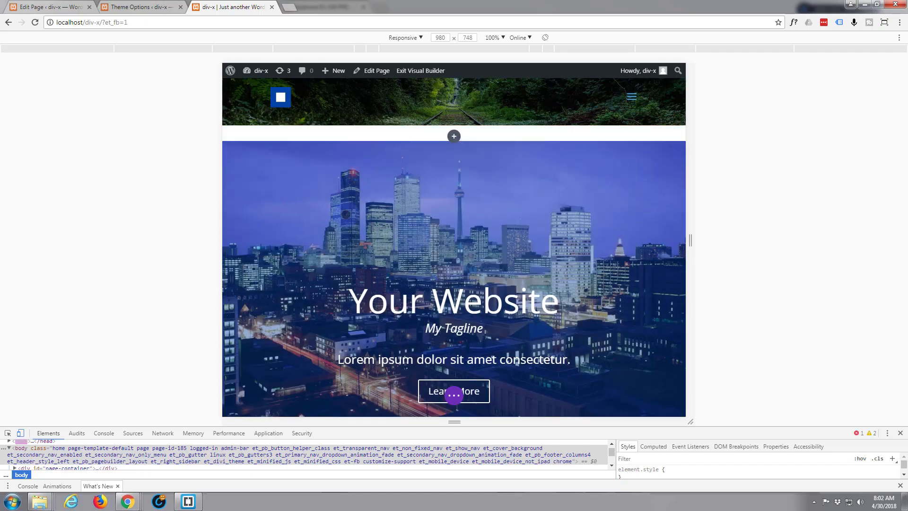
scroll(454, 248, down, 3)
scroll(454, 248, down, 3)
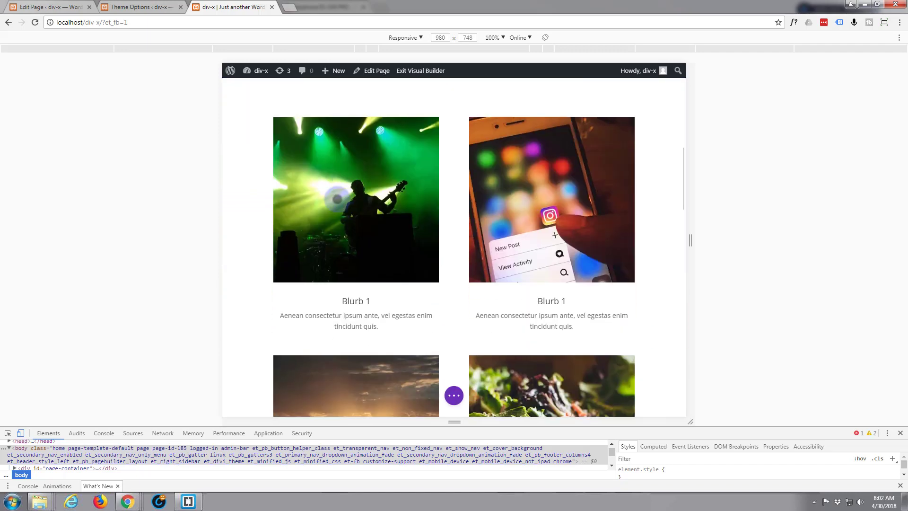
mouse_move(356, 213)
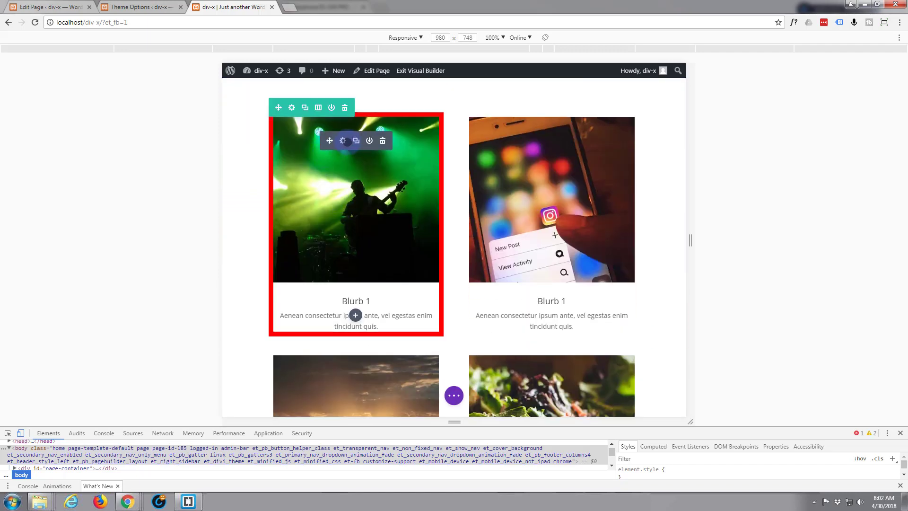
click(343, 140)
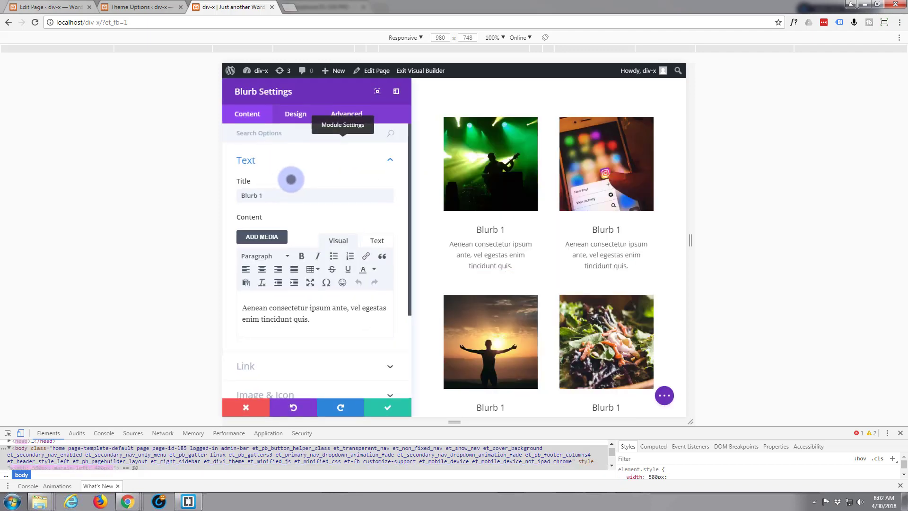
click(348, 114)
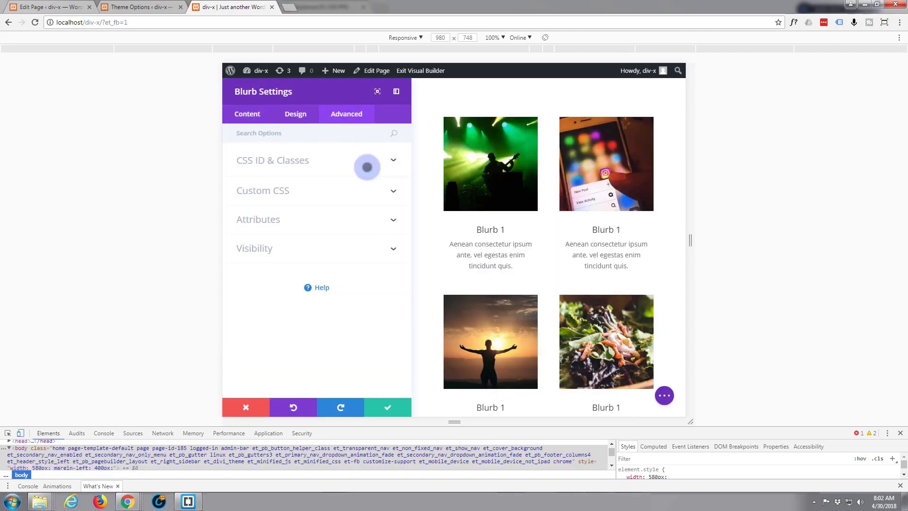
click(333, 253)
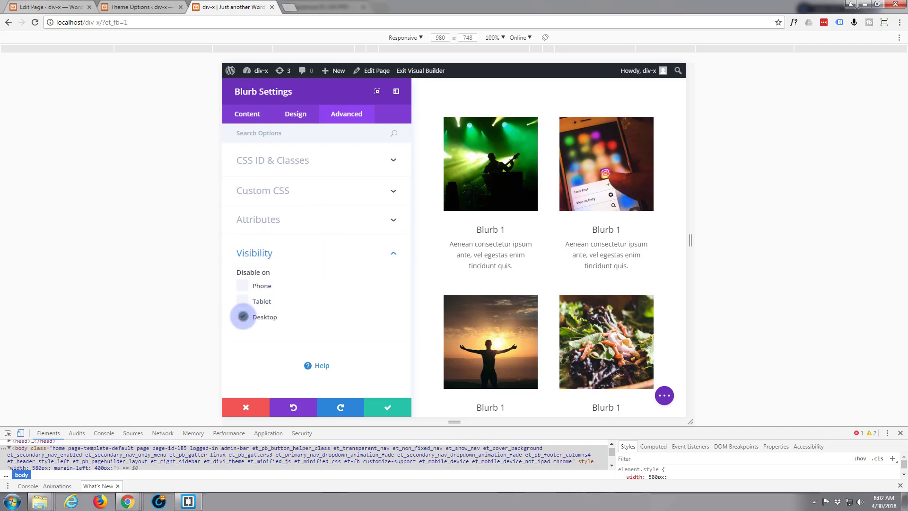
Close the blurb settings unchanged and bring up the builder's page toolbar.
click(385, 407)
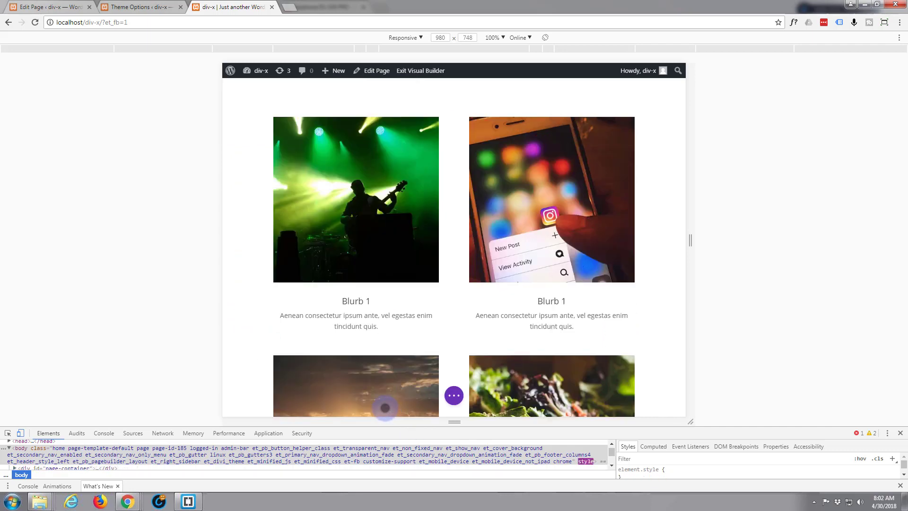
click(454, 395)
click(658, 396)
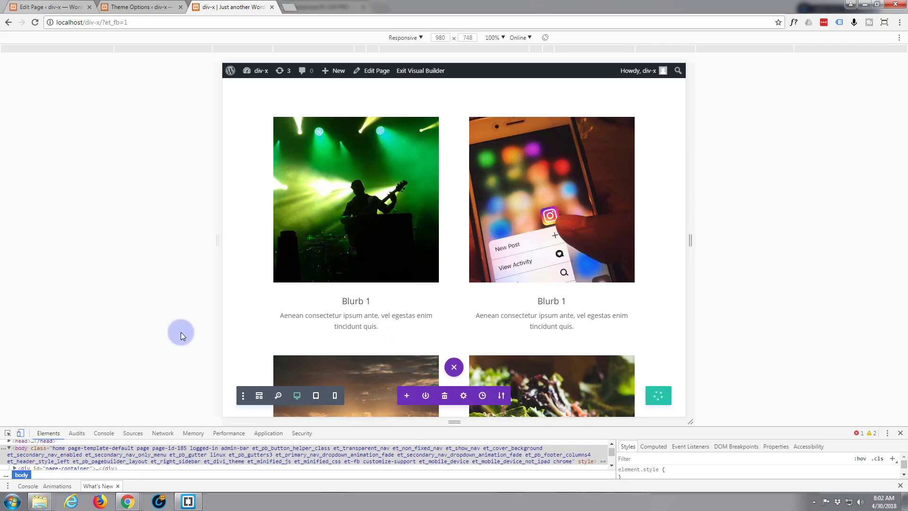
Turn off device emulation for full desktop width and load the WordPress backend page editor.
click(21, 435)
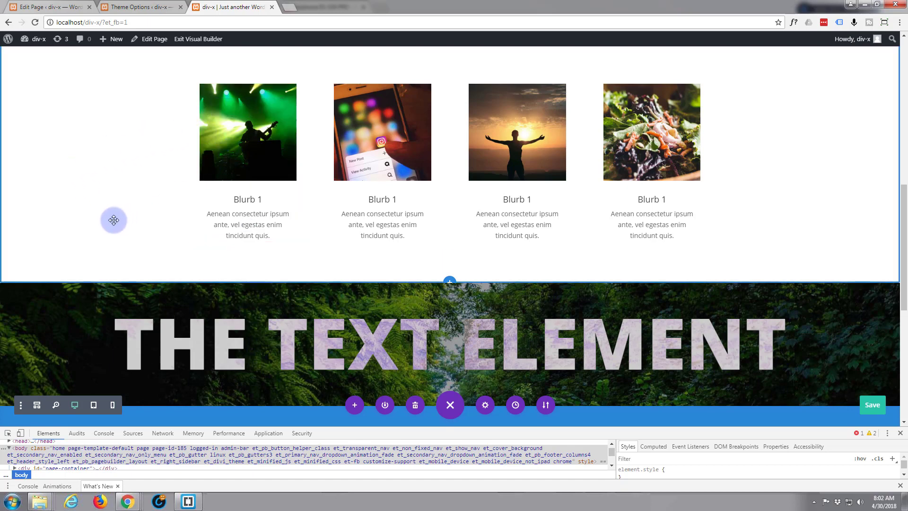
click(245, 225)
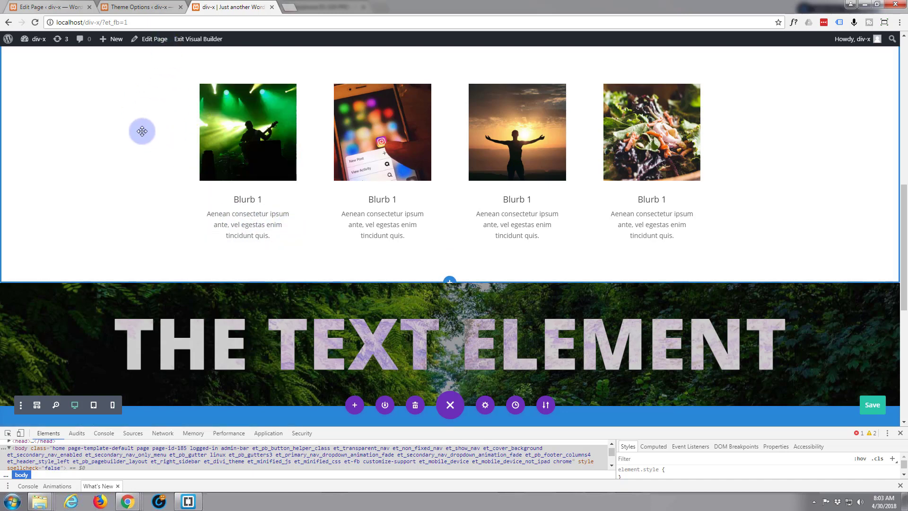
click(153, 41)
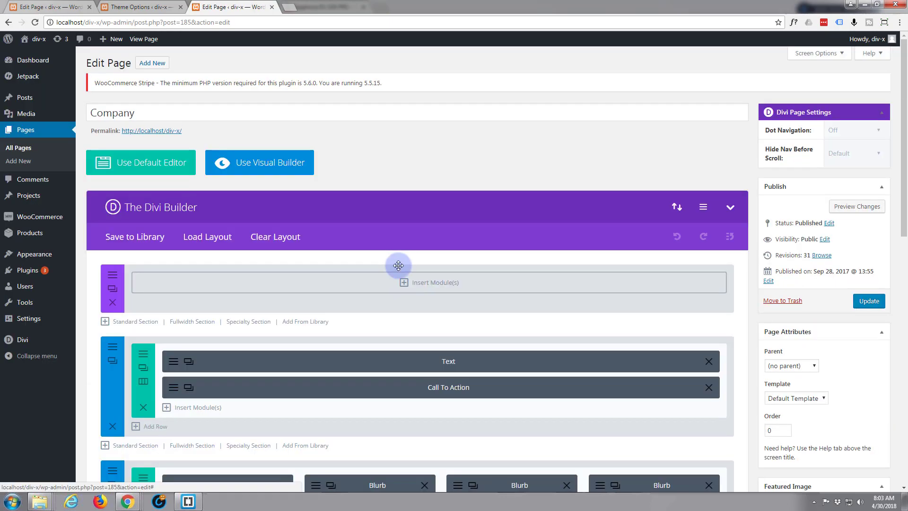
scroll(412, 230, down, 2)
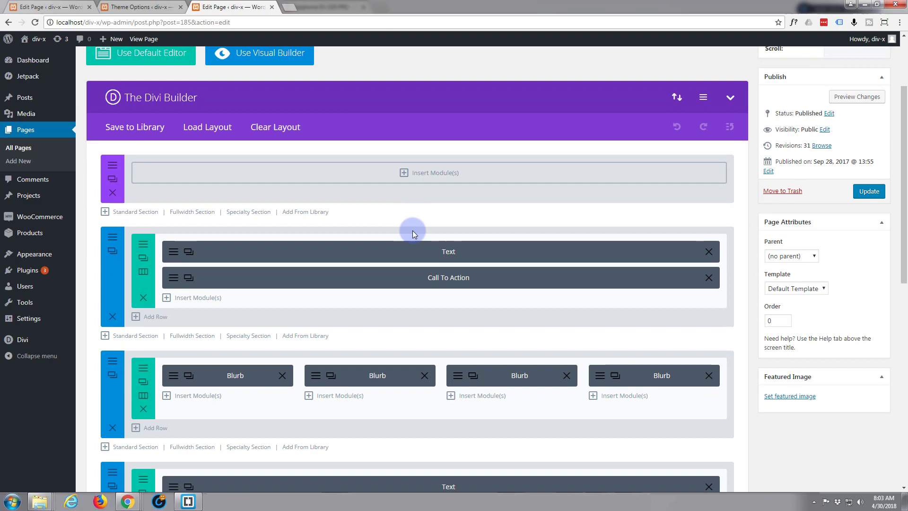
scroll(412, 231, down, 2)
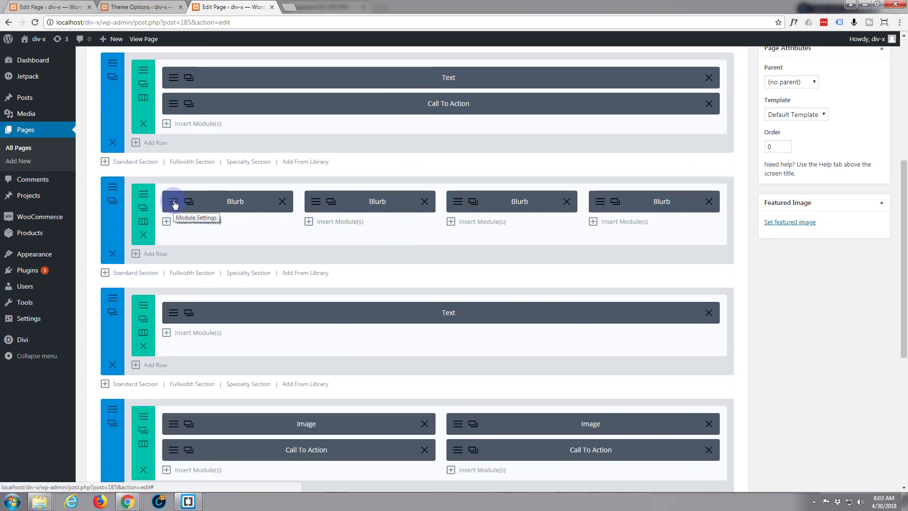
Clear the 'brd1' CSS class from Blurb 1 and launch the live page in a new tab.
click(174, 204)
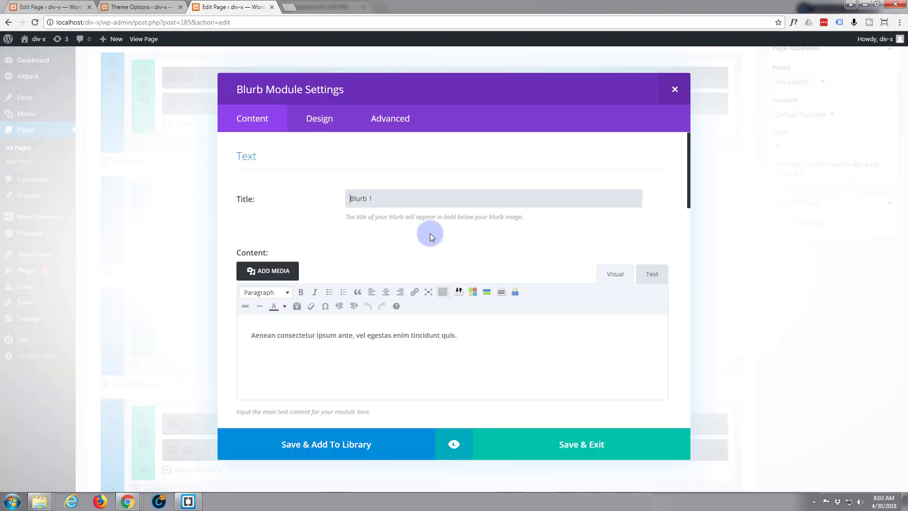
click(397, 121)
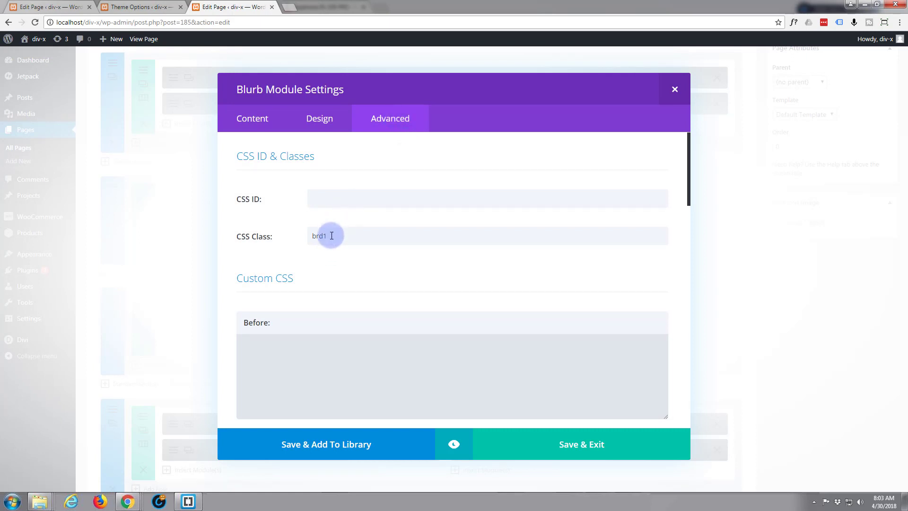
drag(331, 236, 287, 238)
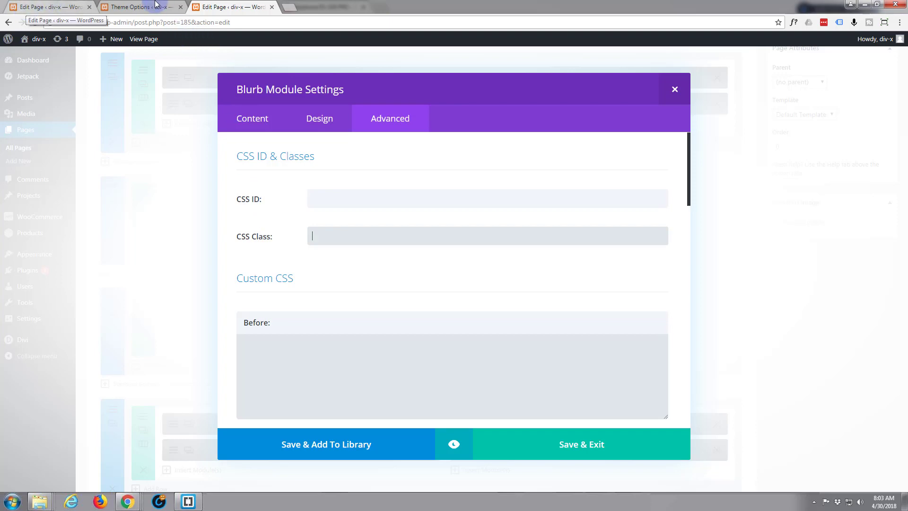
middle_click(141, 40)
Check the live four-blurb row, then return to the Blurb Module Settings tab.
click(334, 8)
scroll(334, 176, down, 6)
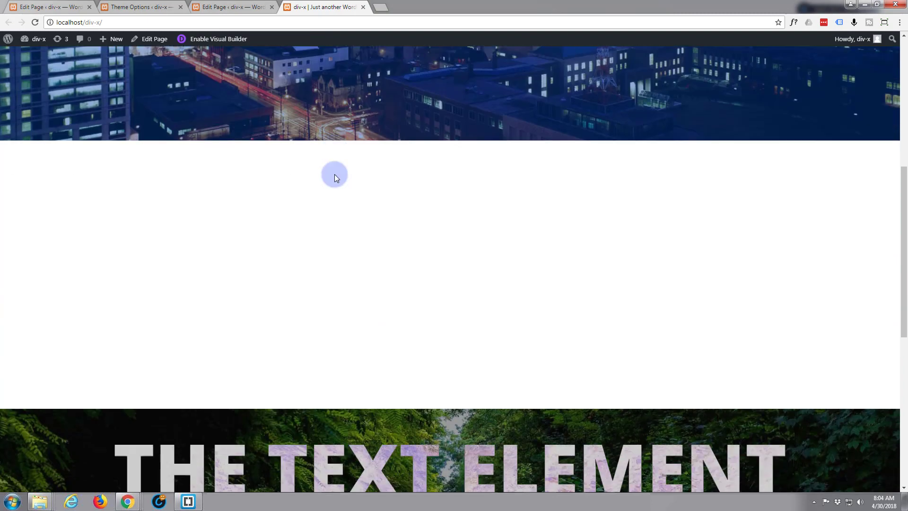
scroll(335, 174, down, 2)
scroll(336, 203, up, 2)
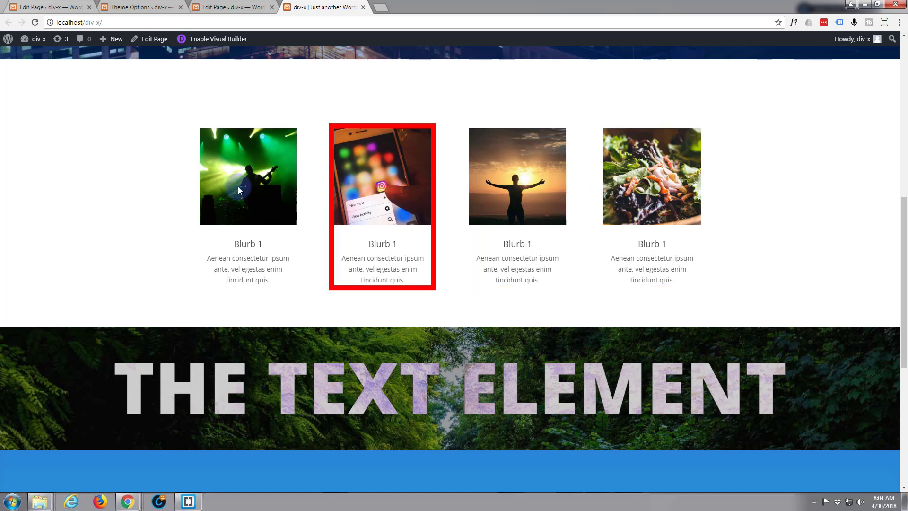
click(223, 7)
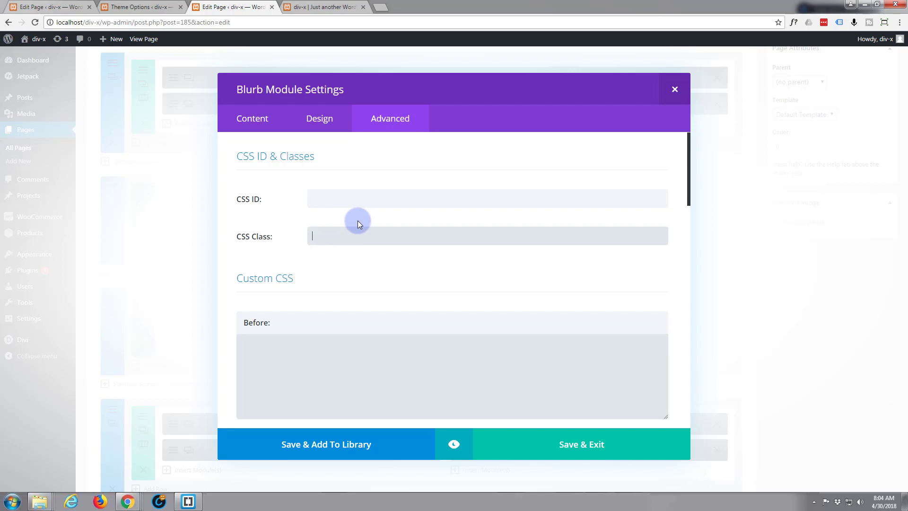
text(dth)
scroll(335, 252, down, 1)
scroll(336, 252, down, 1)
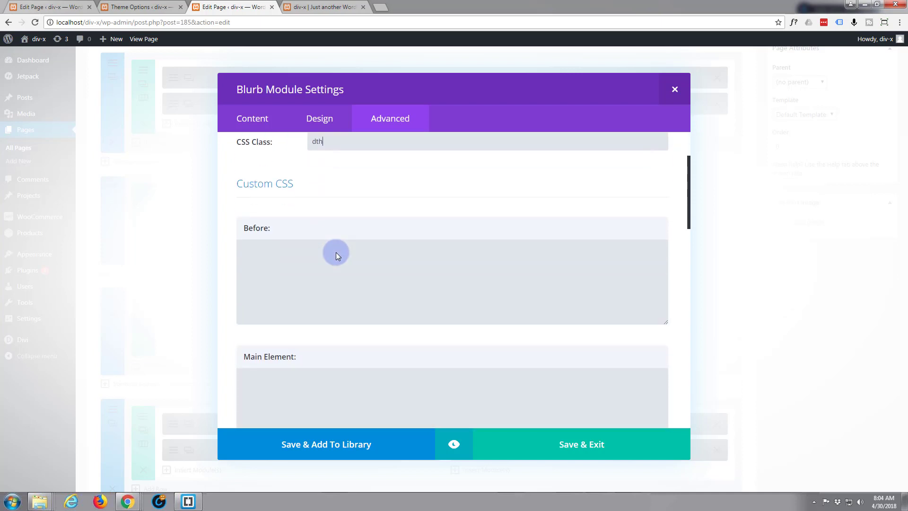
scroll(336, 252, down, 2)
scroll(336, 252, down, 2)
scroll(337, 253, down, 1)
scroll(339, 254, up, 1)
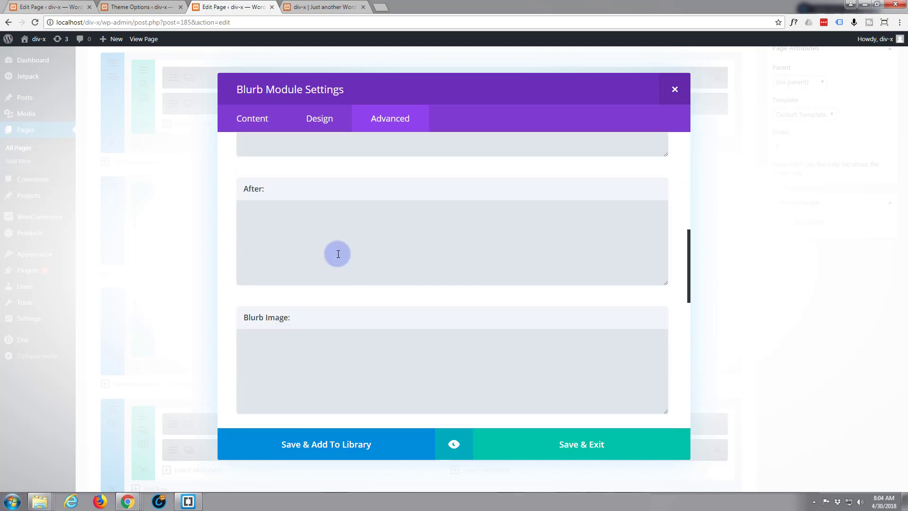
scroll(340, 258, up, 1)
scroll(340, 256, up, 2)
scroll(339, 255, up, 1)
scroll(340, 254, down, 2)
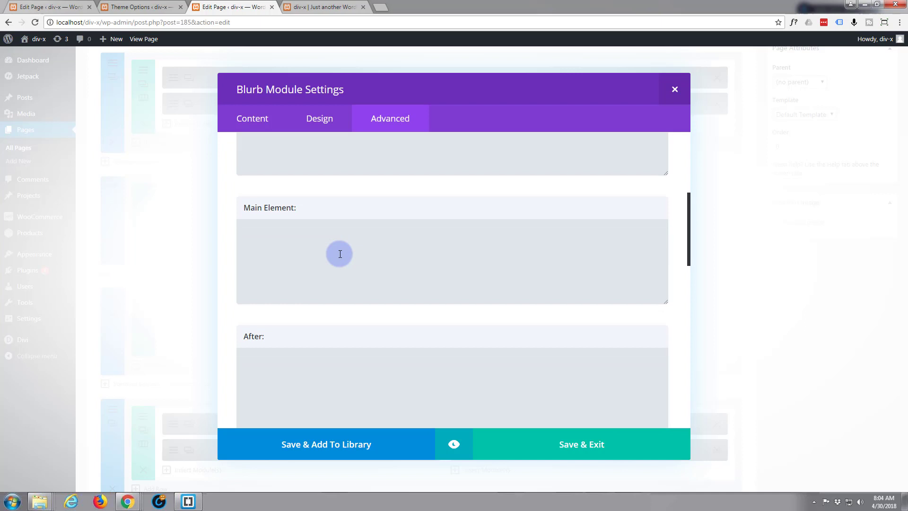
scroll(341, 253, down, 2)
scroll(340, 254, down, 2)
scroll(339, 253, down, 1)
scroll(339, 253, down, 2)
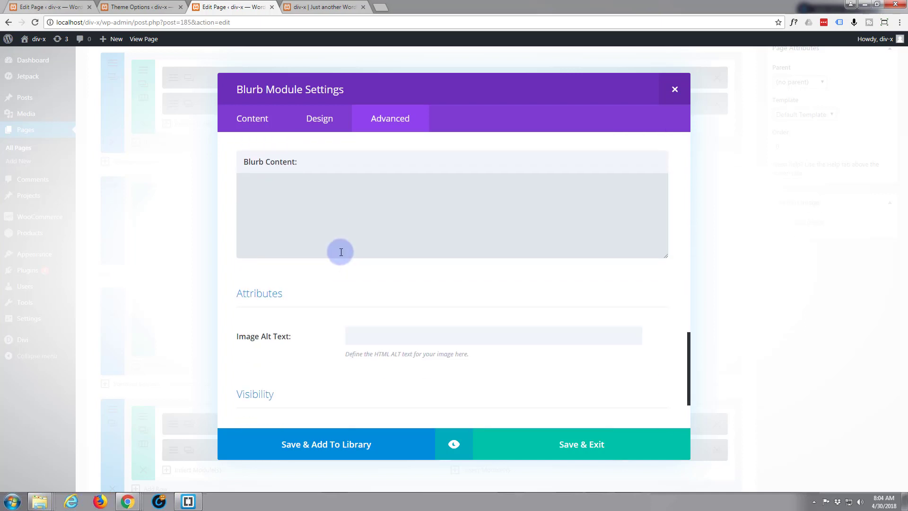
scroll(341, 252, up, 2)
scroll(341, 252, up, 1)
scroll(341, 252, up, 2)
scroll(341, 252, up, 2)
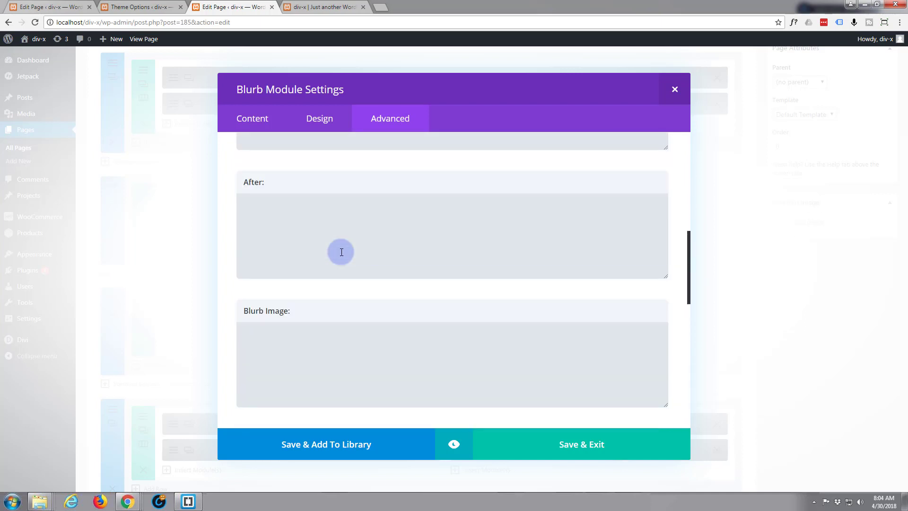
scroll(341, 256, up, 2)
scroll(342, 256, up, 2)
scroll(341, 252, up, 2)
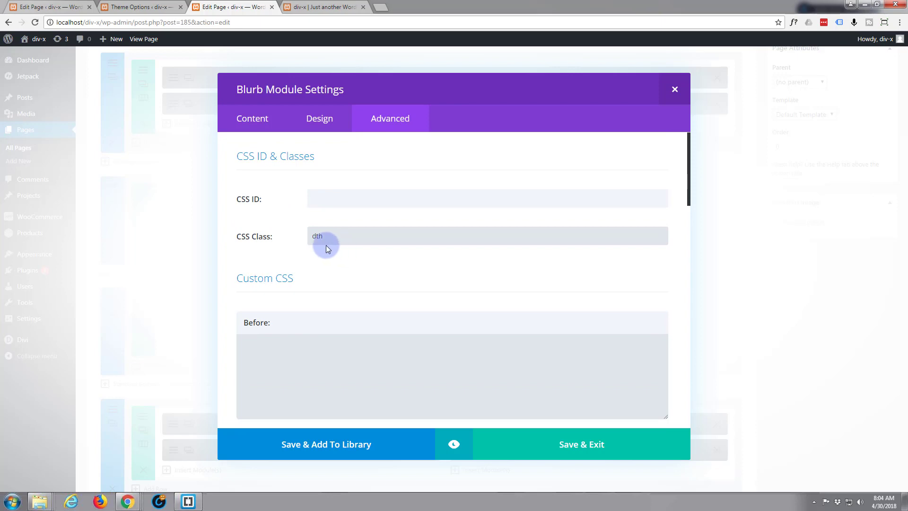
Save the blurb settings, update the Company page and switch to the live site.
click(579, 446)
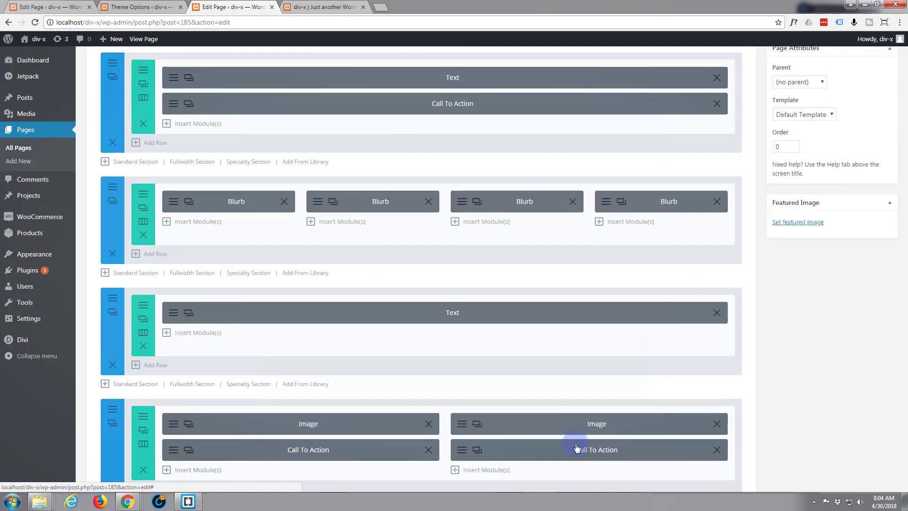
scroll(812, 332, up, 4)
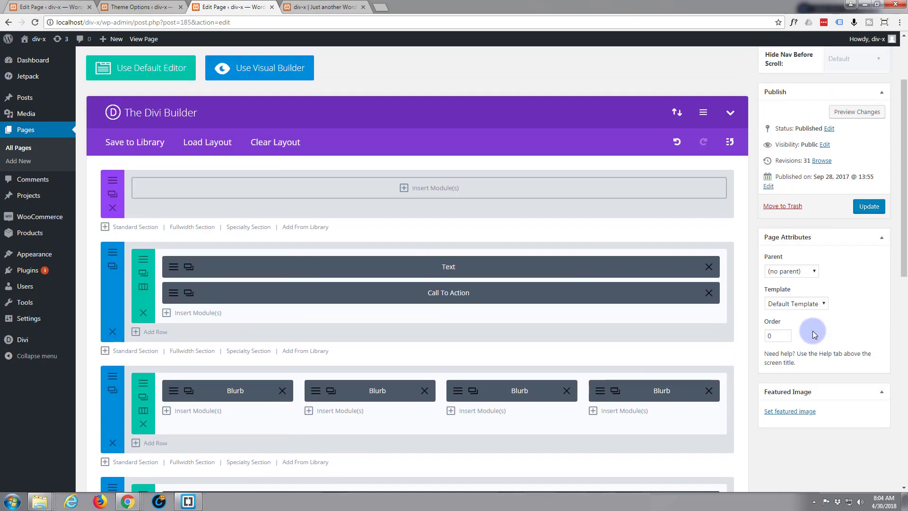
click(869, 302)
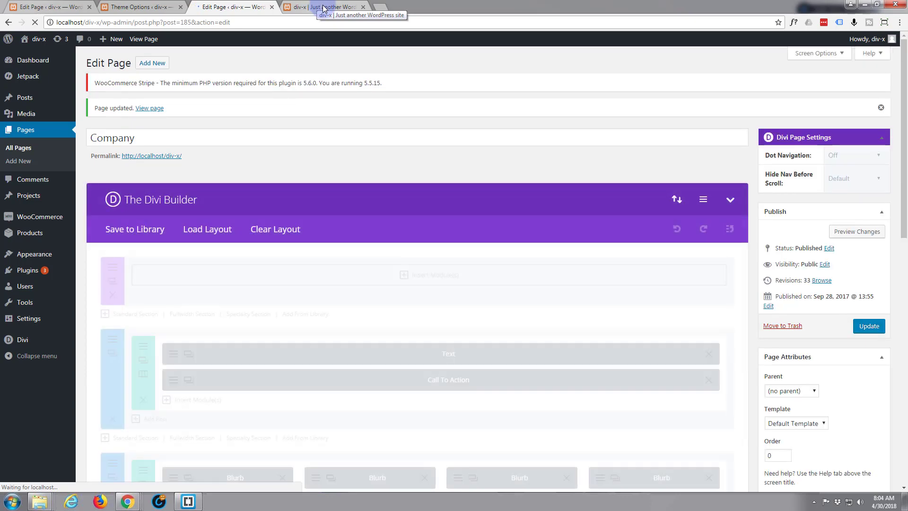
click(323, 9)
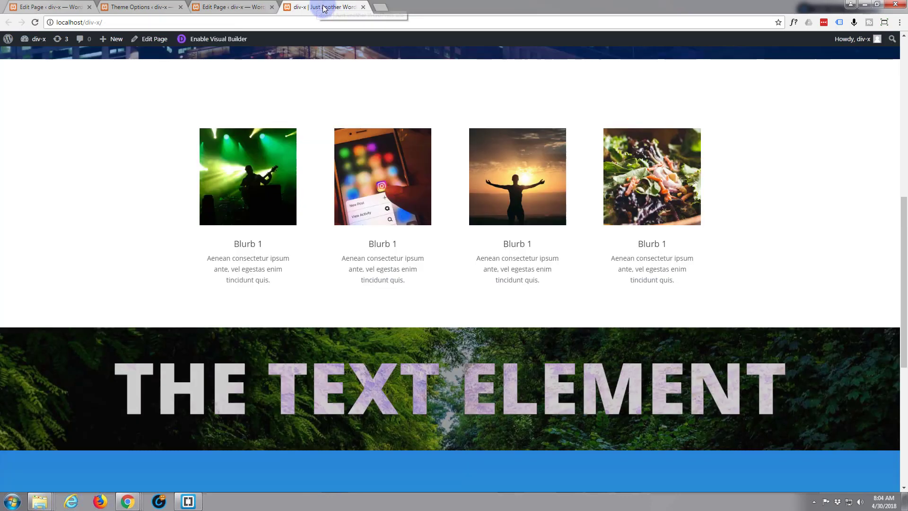
click(35, 22)
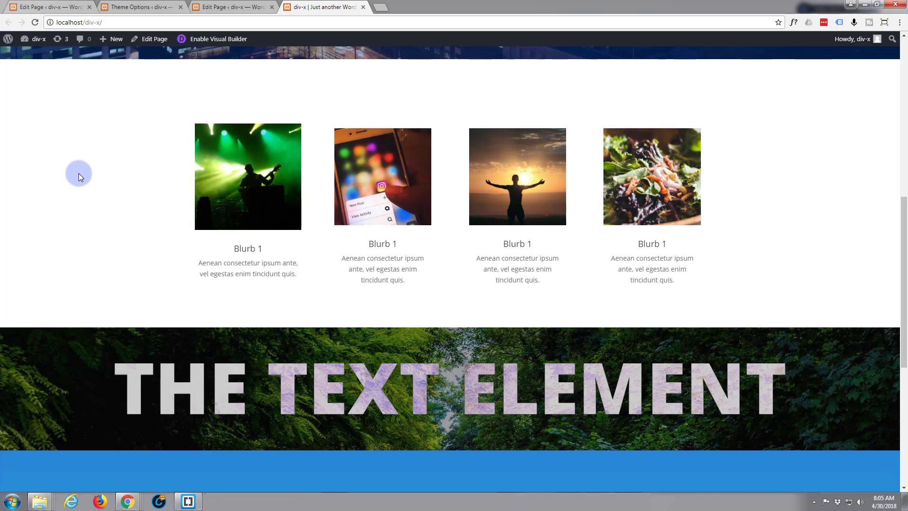
right_click(232, 187)
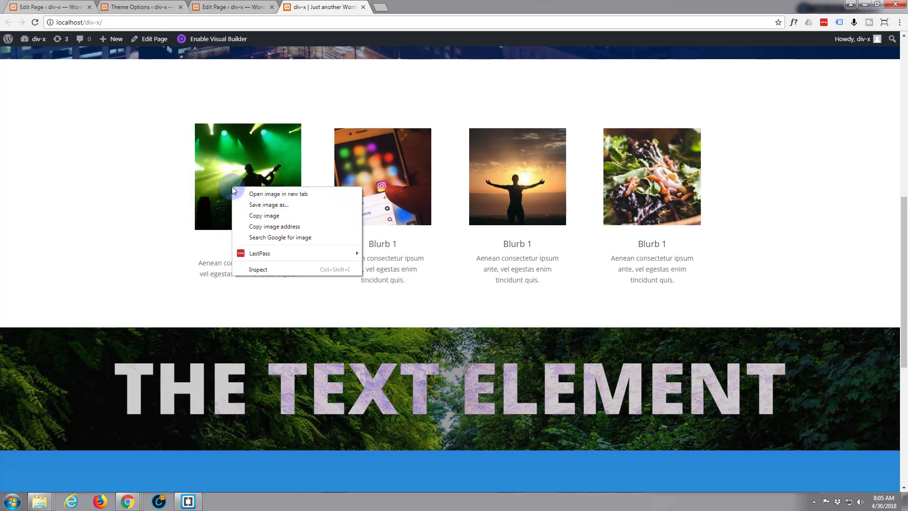
right_click(212, 266)
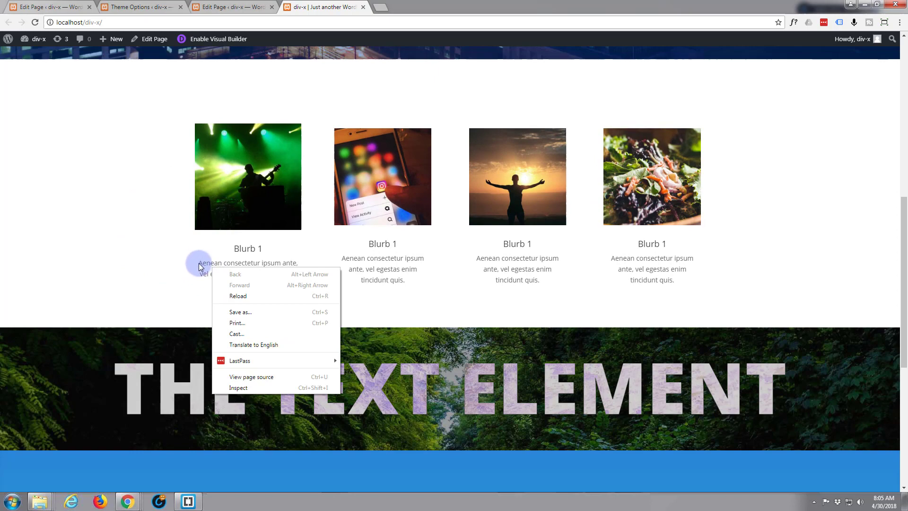
click(247, 388)
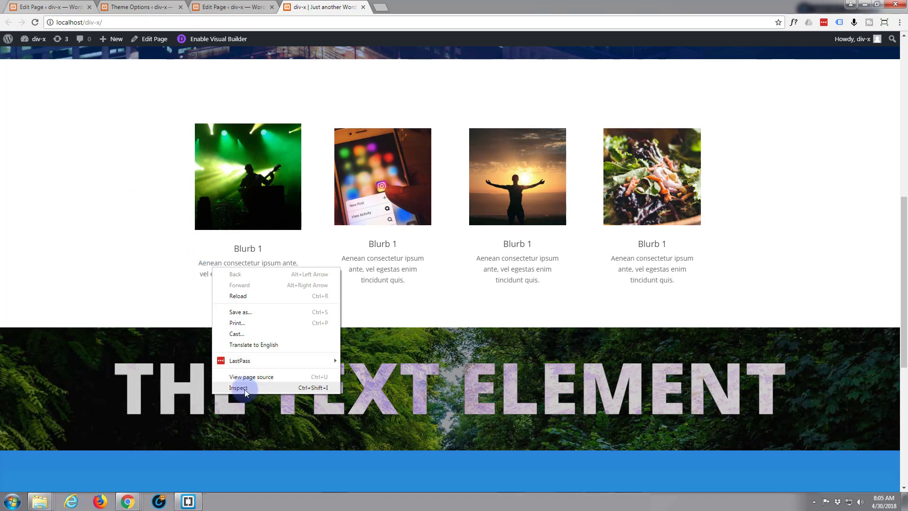
scroll(72, 268, down, 2)
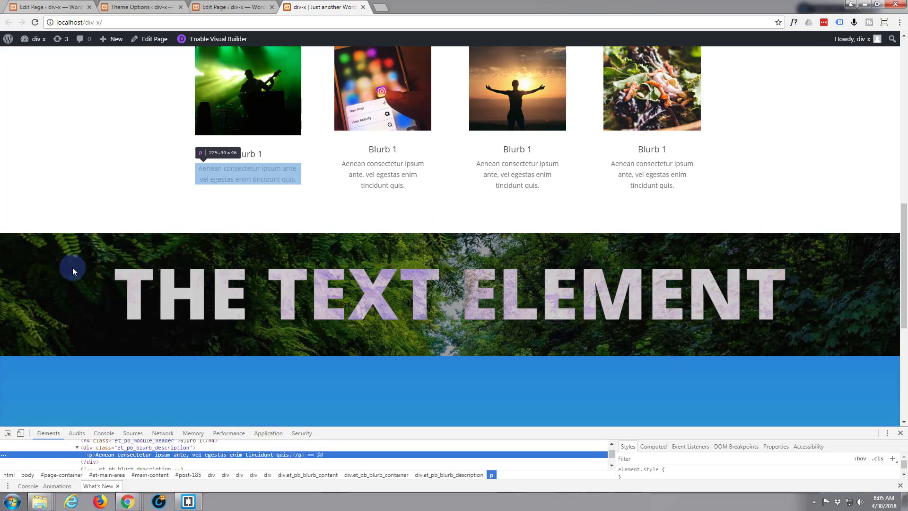
scroll(72, 267, down, 1)
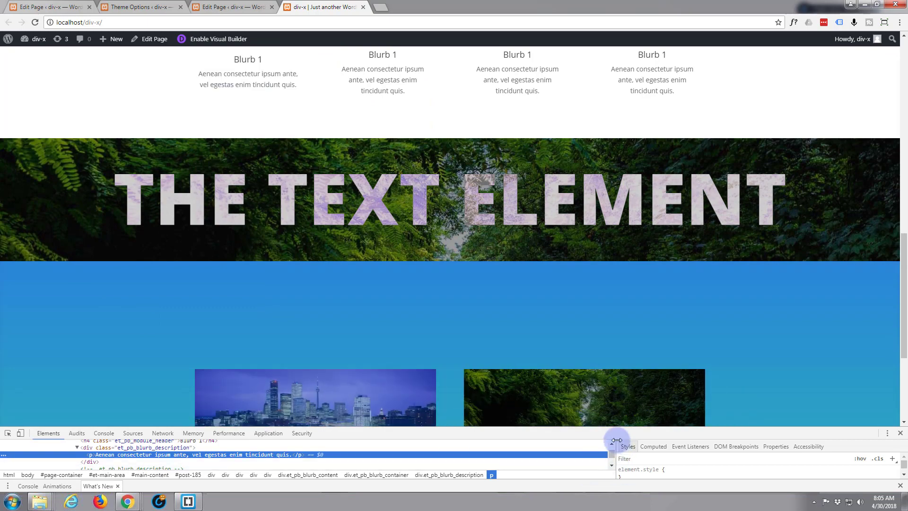
scroll(560, 274, up, 1)
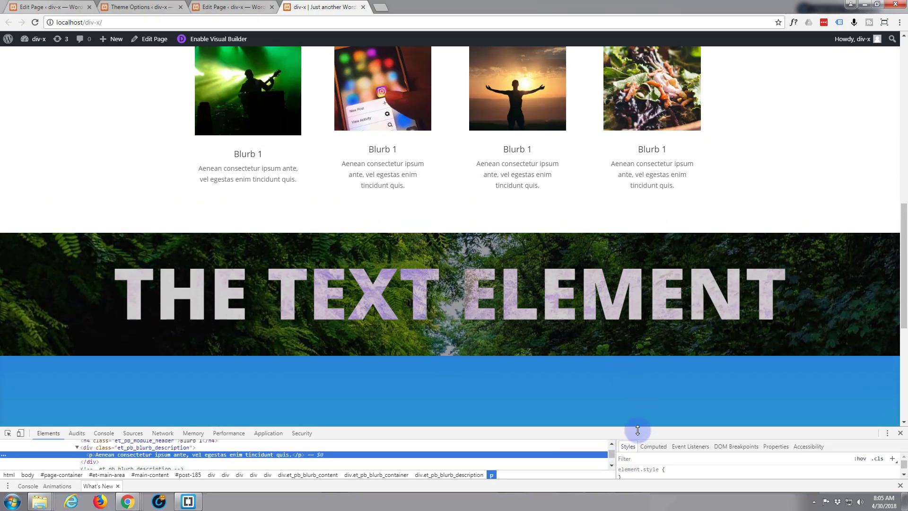
drag(637, 430, 628, 210)
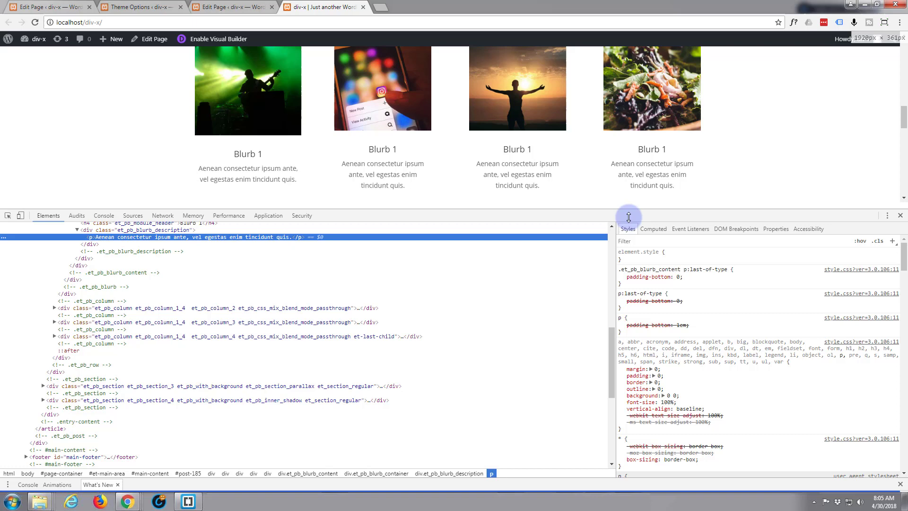
drag(629, 216, 628, 226)
scroll(365, 319, up, 1)
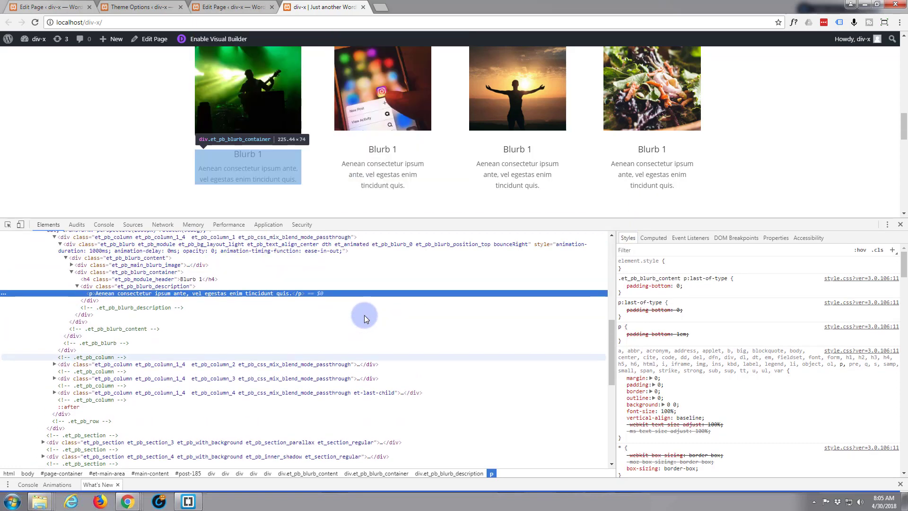
scroll(364, 315, up, 1)
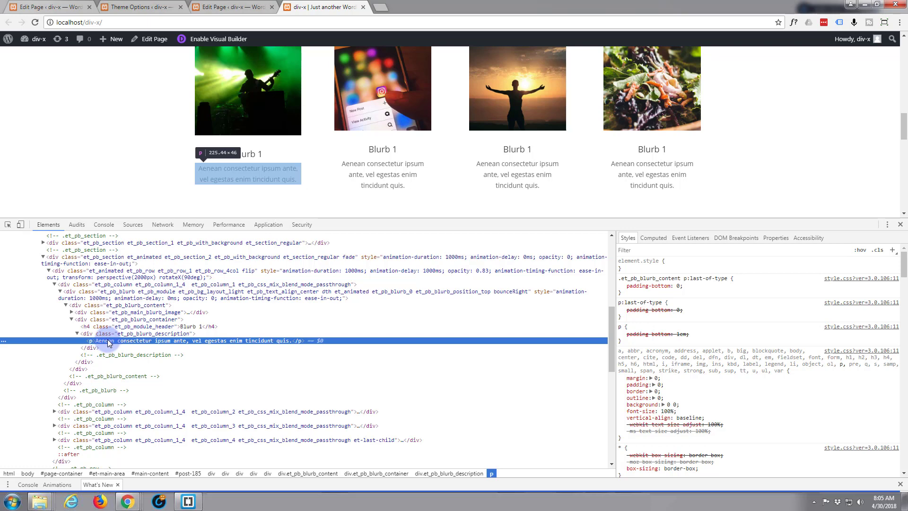
scroll(108, 343, up, 1)
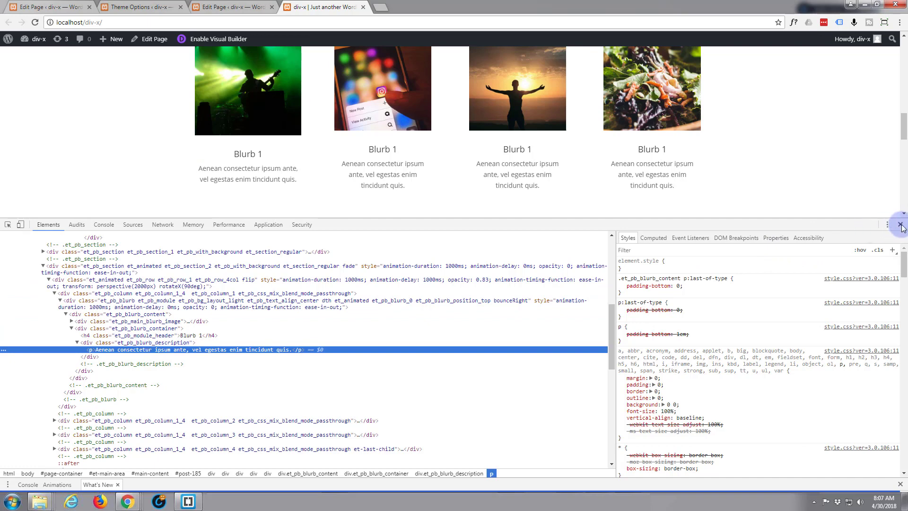
click(902, 224)
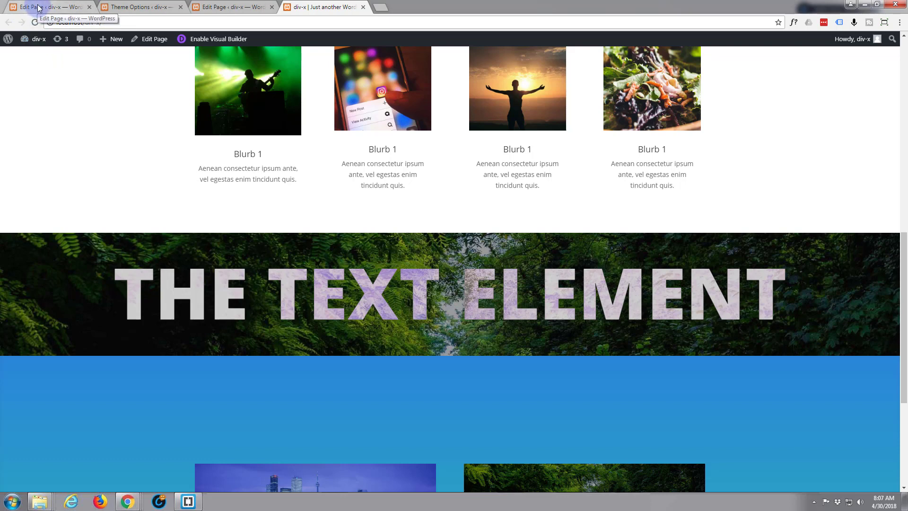
Switch to the Divi Theme Options tab for the Custom CSS field.
click(122, 7)
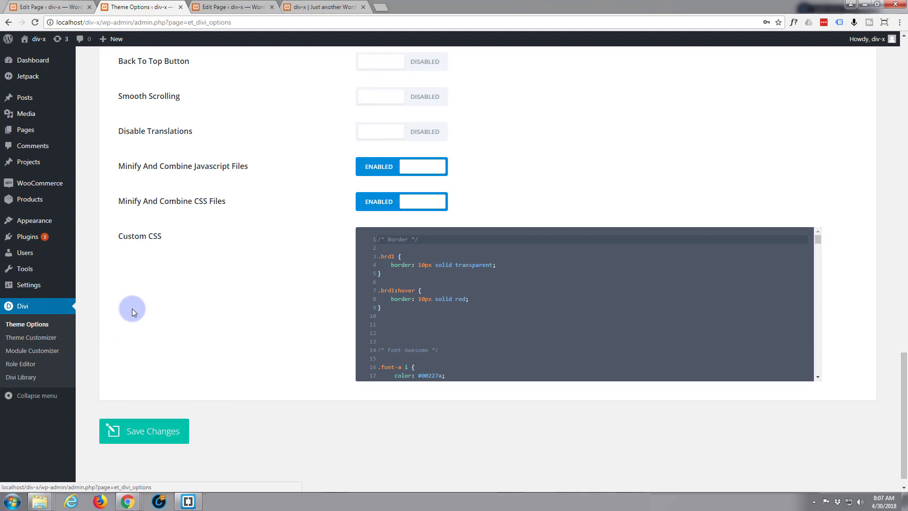
scroll(201, 307, up, 4)
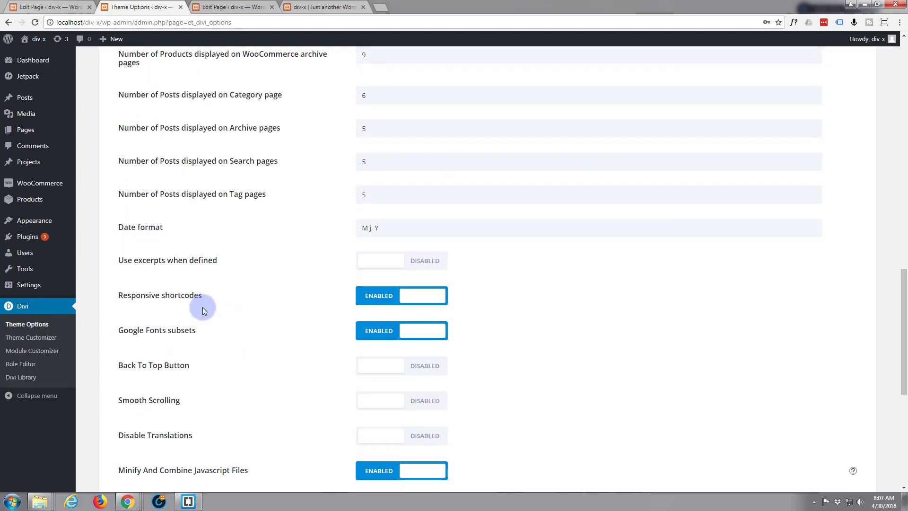
scroll(203, 307, up, 4)
scroll(203, 306, up, 6)
scroll(204, 305, up, 3)
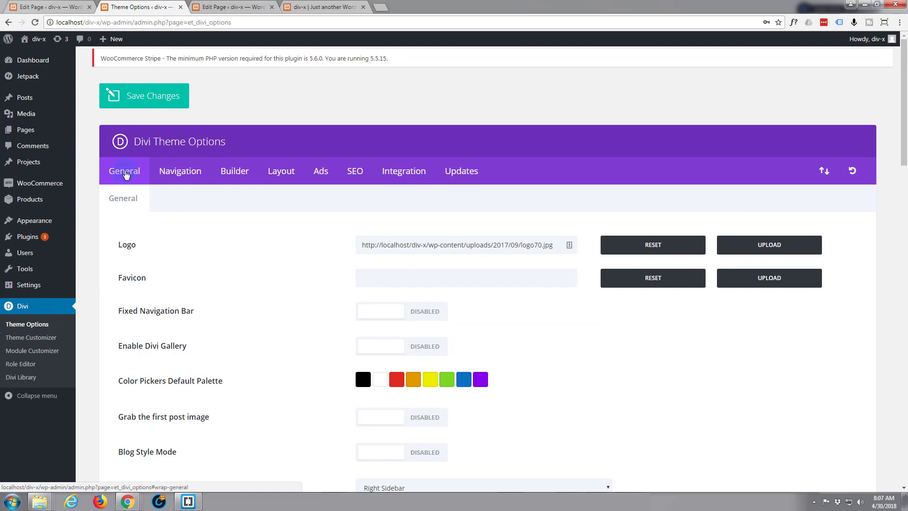
scroll(251, 284, down, 1)
scroll(252, 284, down, 4)
scroll(252, 284, down, 3)
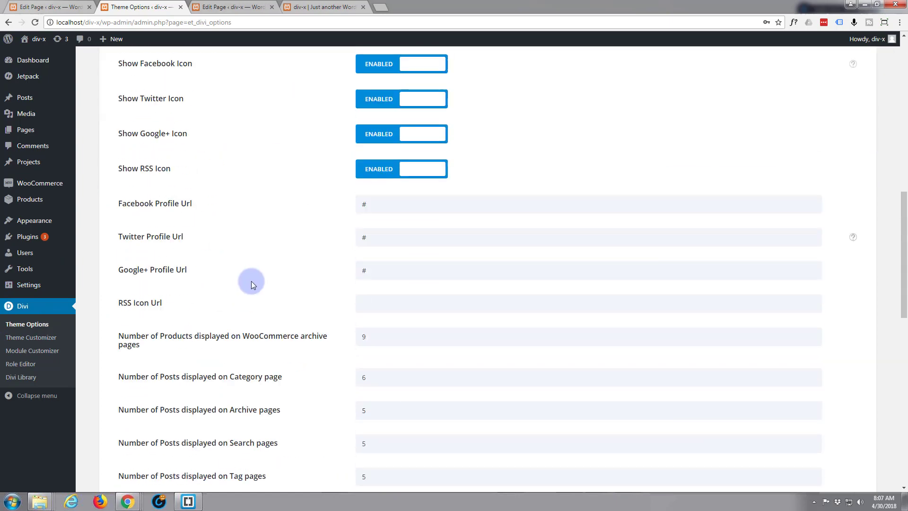
scroll(251, 284, down, 4)
scroll(251, 284, down, 3)
scroll(252, 281, down, 2)
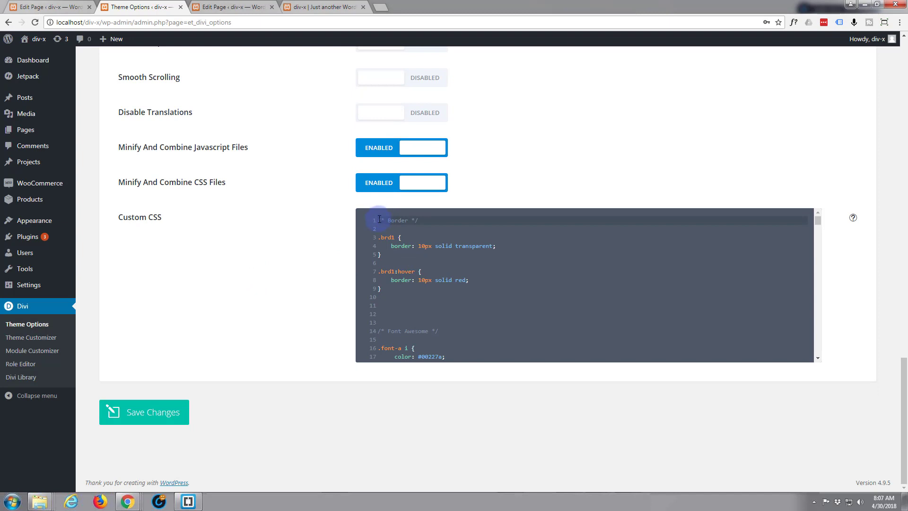
Head the Custom CSS with a /* Desktop hover */ comment followed by a blank line.
key(Return)
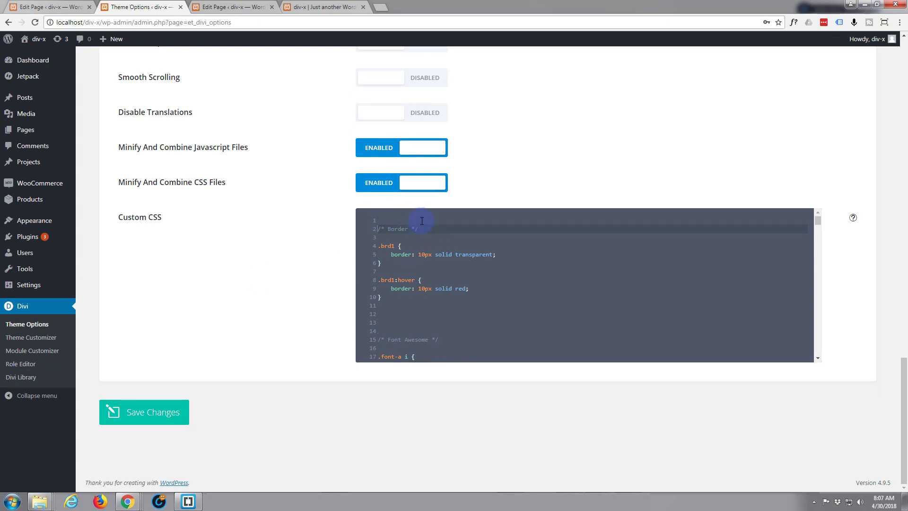
click(422, 221)
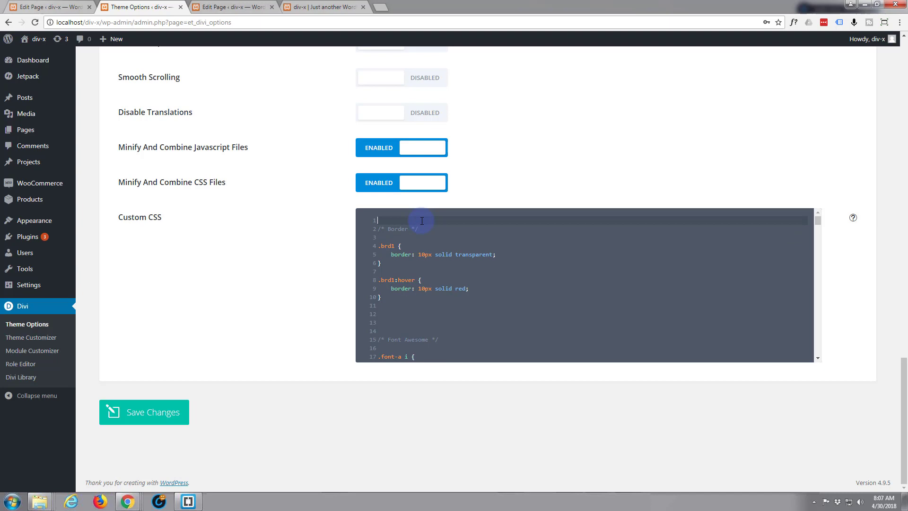
text(/)
text(*)
text(/)
key(Left)
text(Des)
text(ktop h)
text(over)
key(Return)
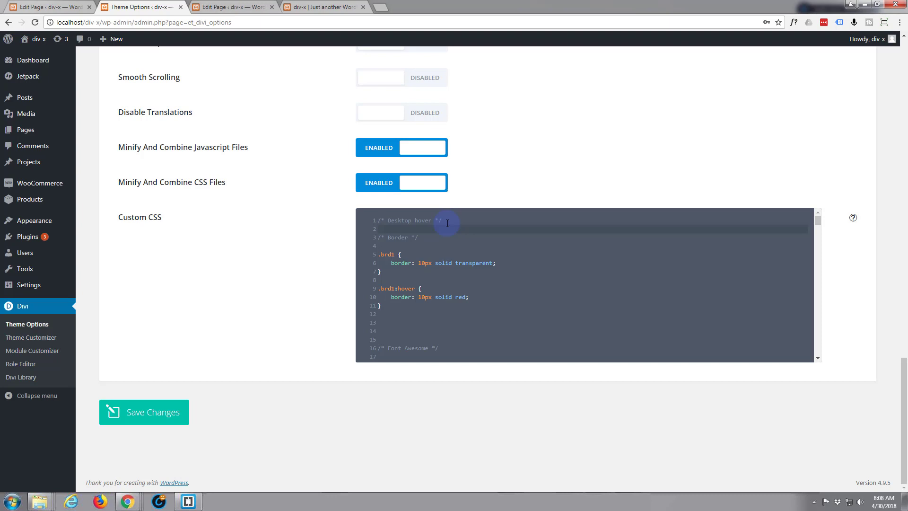
text(@m)
text(e)
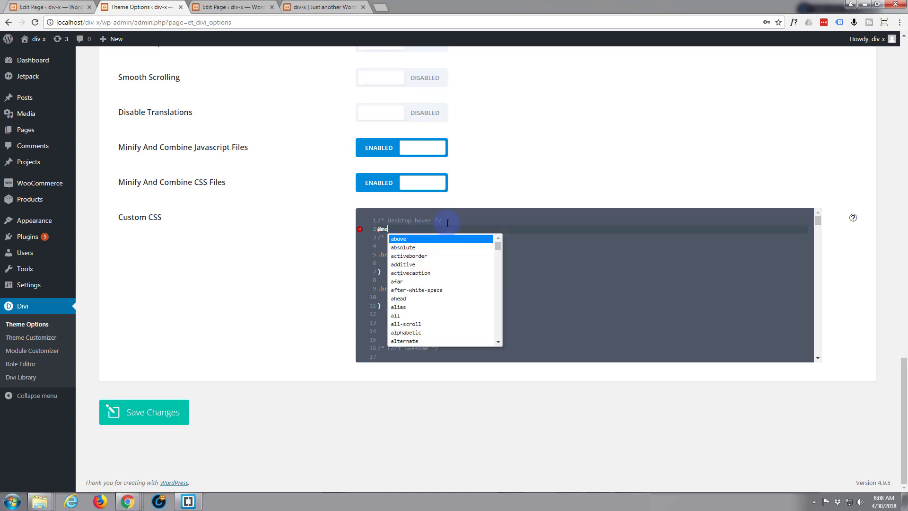
text(dia scre)
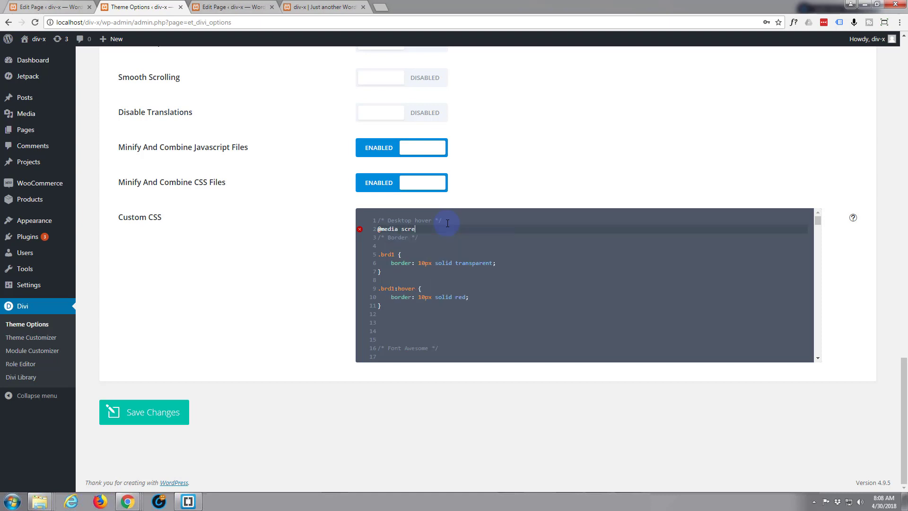
text(en )
text(and )
text(()
text(min-)
text(width)
text(:1200)
text(px)
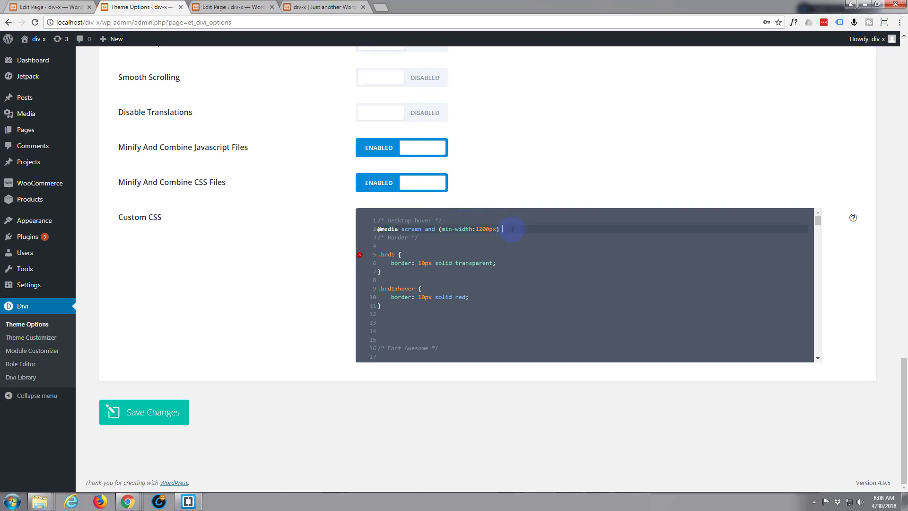
text({)
key(Return)
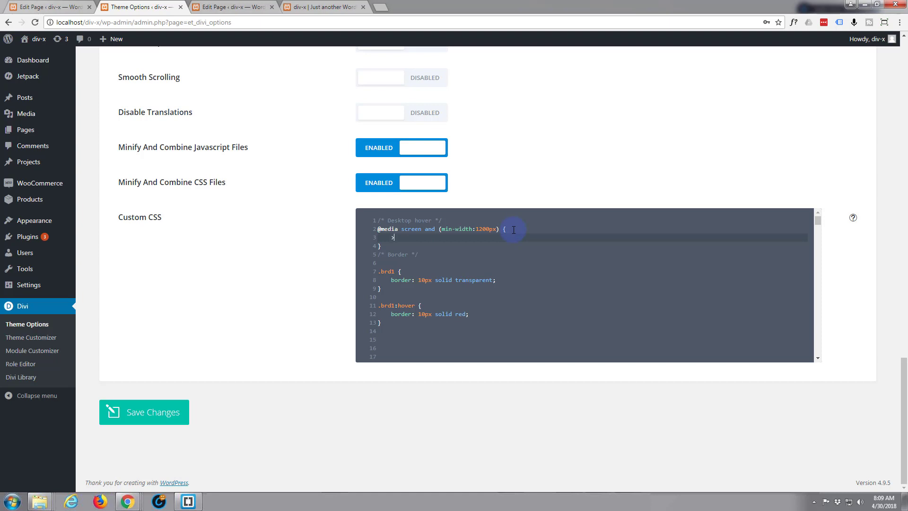
Add a .dth p { display:none; } rule inside the 1200px media query.
key(BackSpace)
text(.)
text(dth)
text( {)
key(Return)
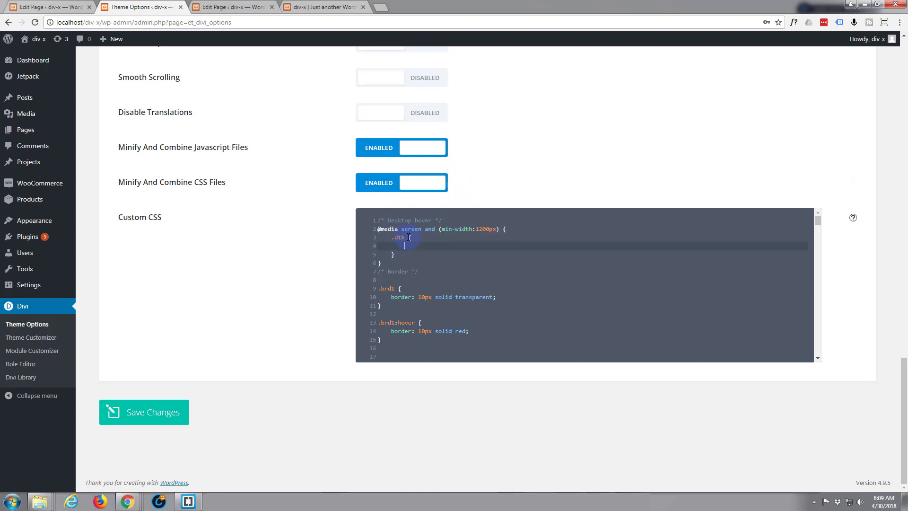
click(426, 238)
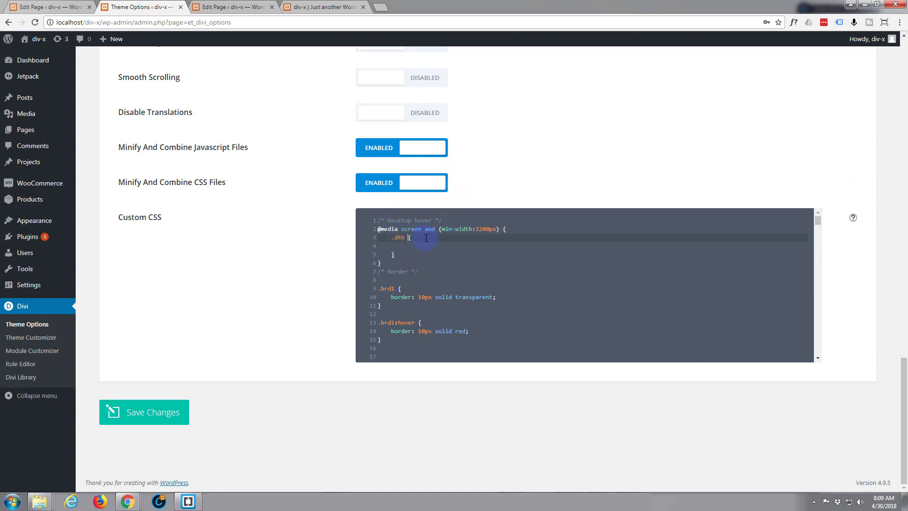
text(p)
click(406, 246)
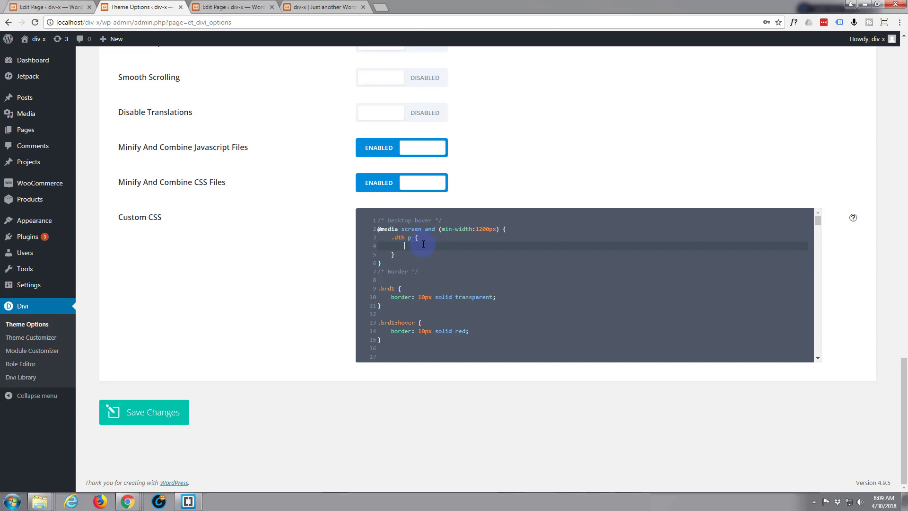
text(display)
text(:no)
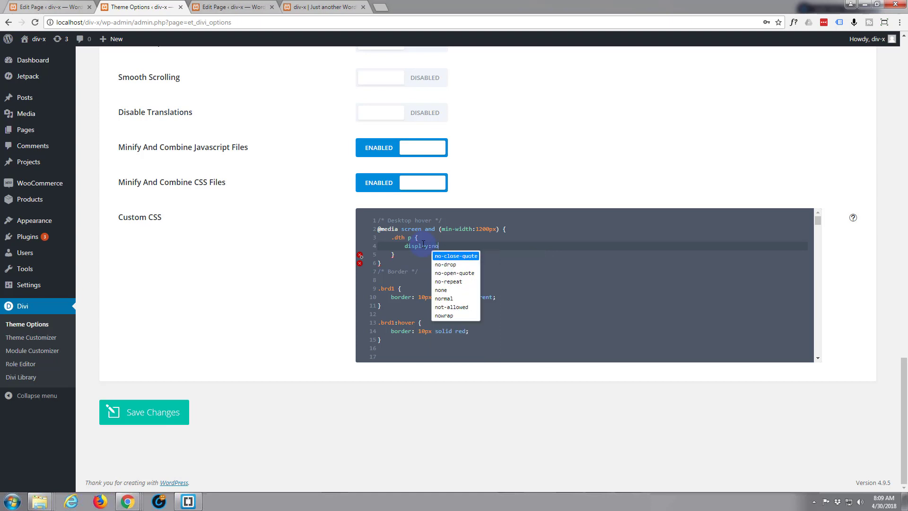
text(ne)
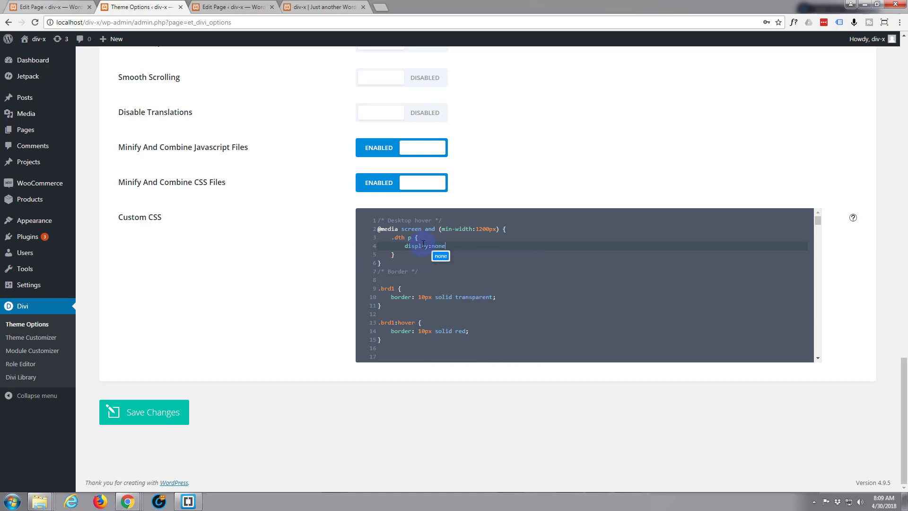
text(;)
Save the Custom CSS and reload the live div-x site to hide Blurb 1's text.
click(136, 415)
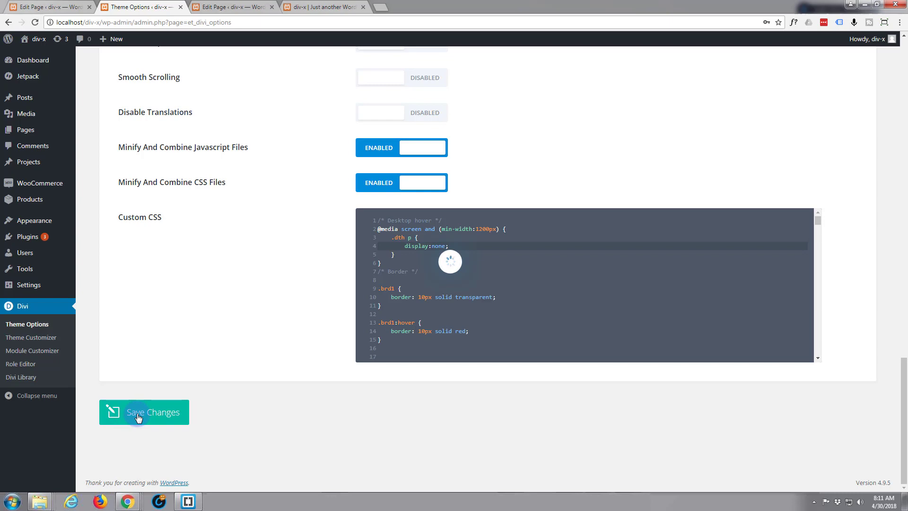
click(319, 8)
scroll(161, 110, up, 2)
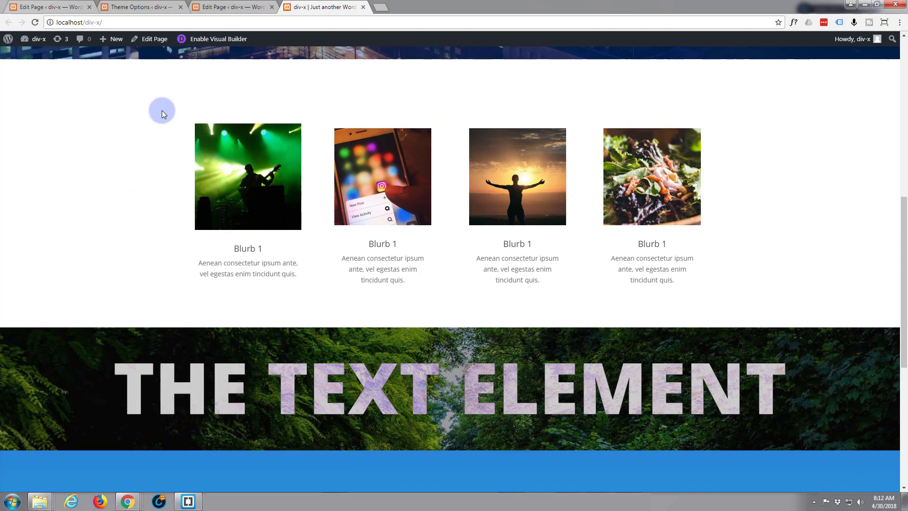
scroll(161, 110, up, 1)
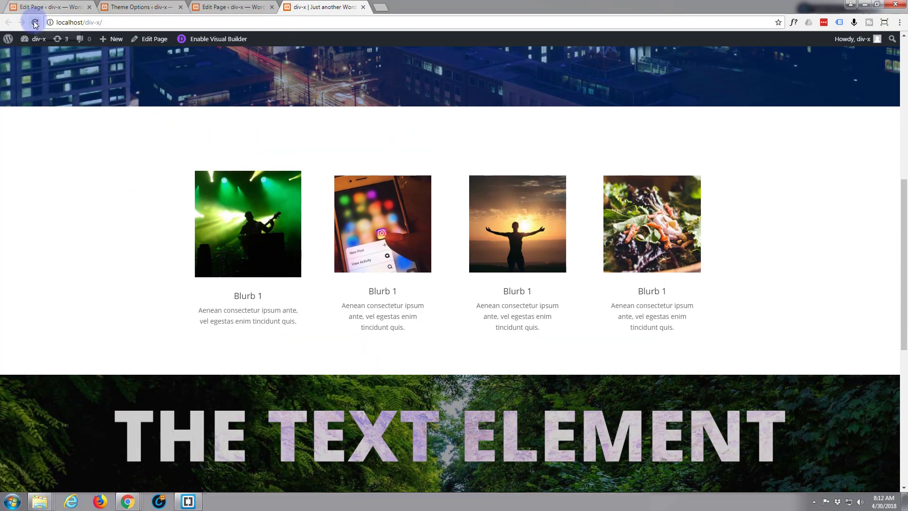
click(34, 23)
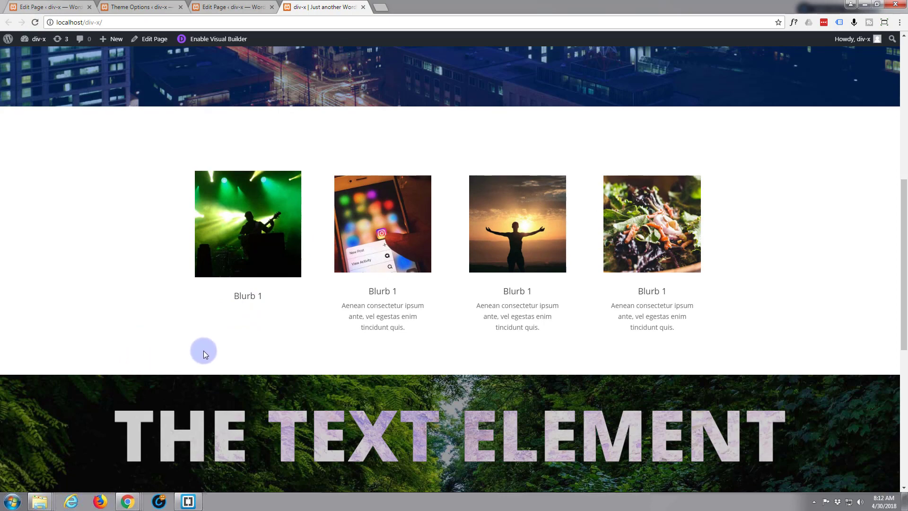
Preview the front page in a DevTools responsive viewport wide enough for four blurbs across.
key(F12)
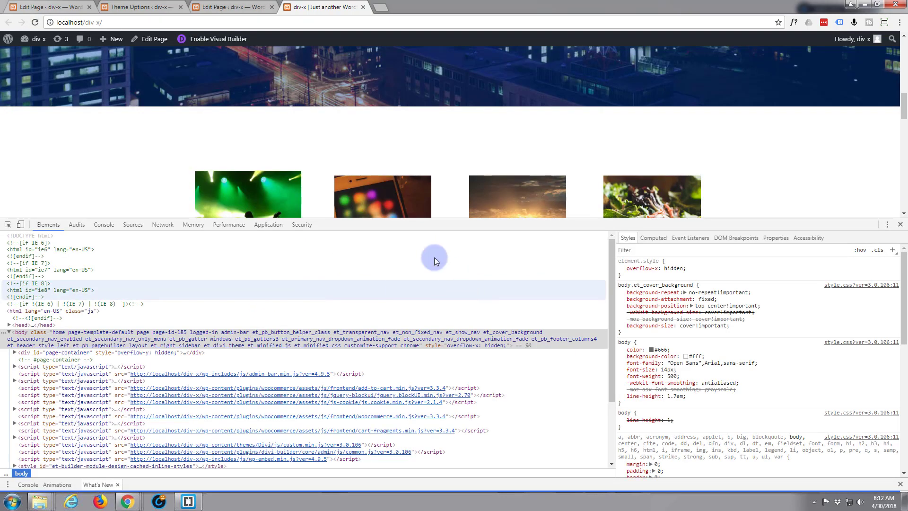
drag(365, 225, 358, 372)
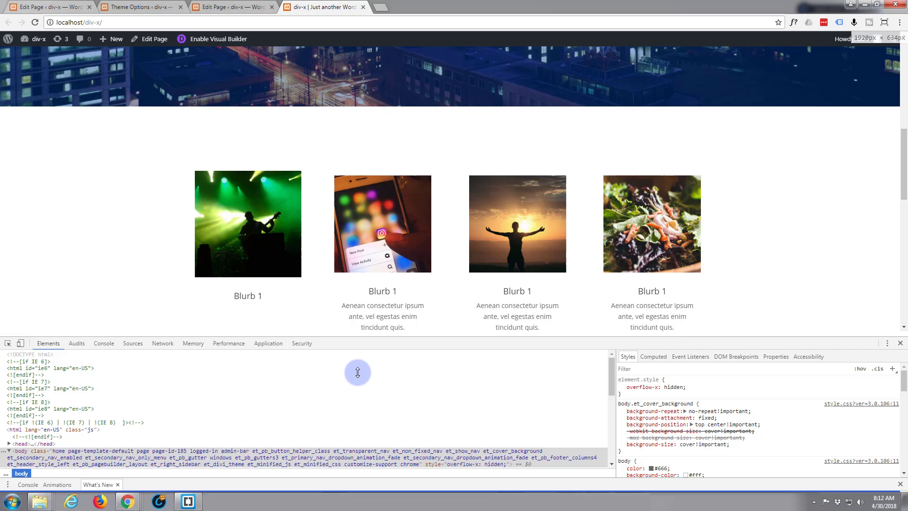
click(20, 371)
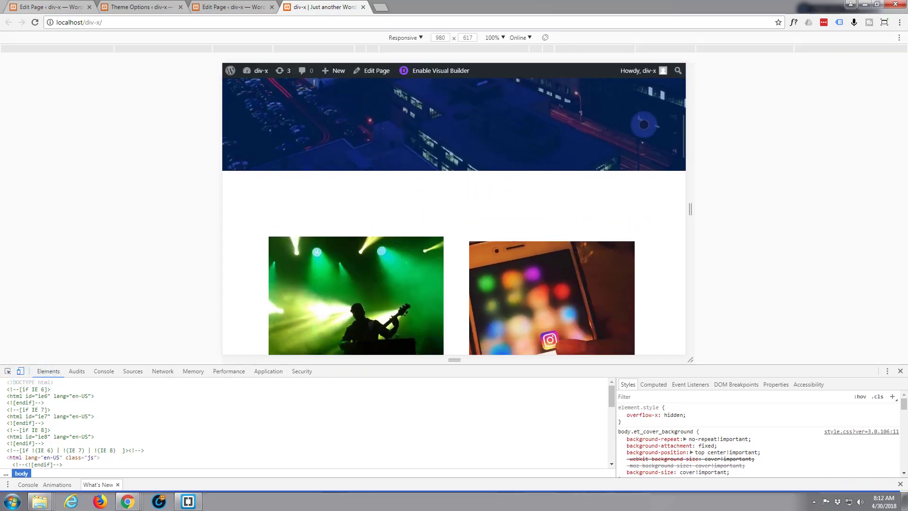
scroll(625, 124, down, 2)
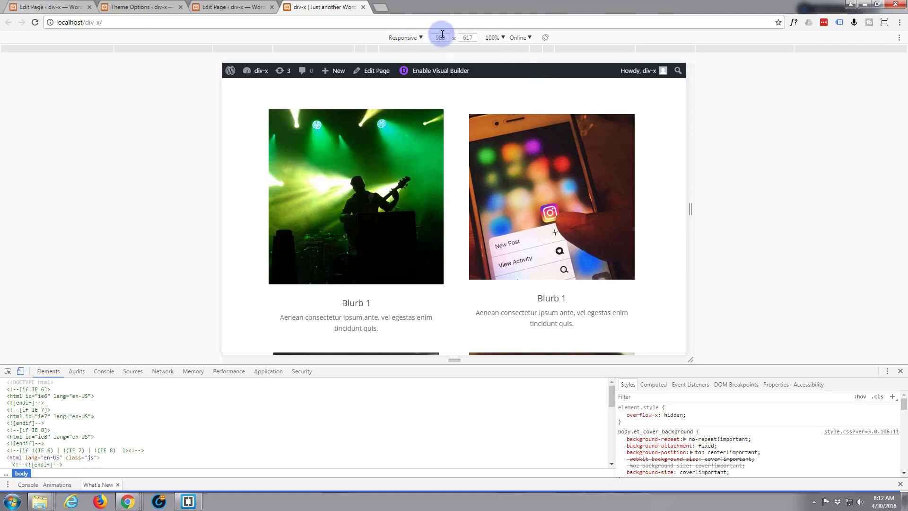
drag(690, 210, 751, 213)
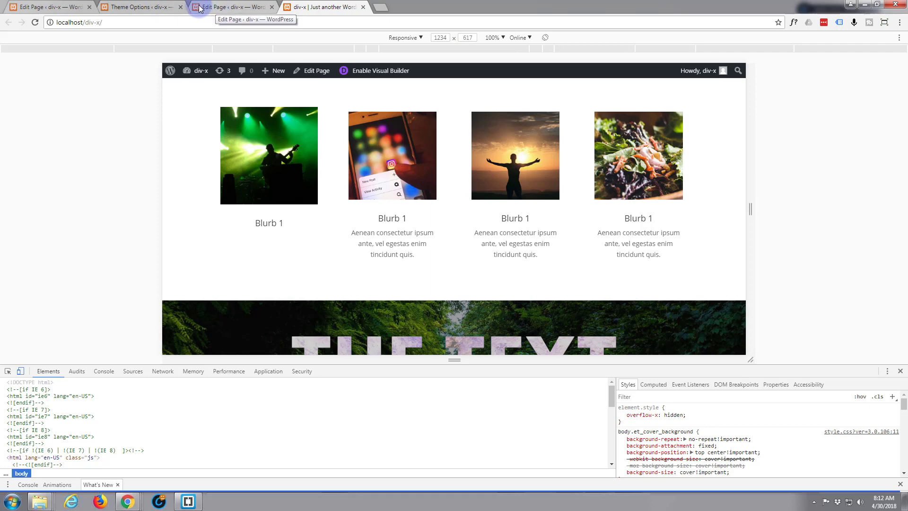
Add a .dth p:hover { display:block; } rule inside the media query and save.
click(156, 8)
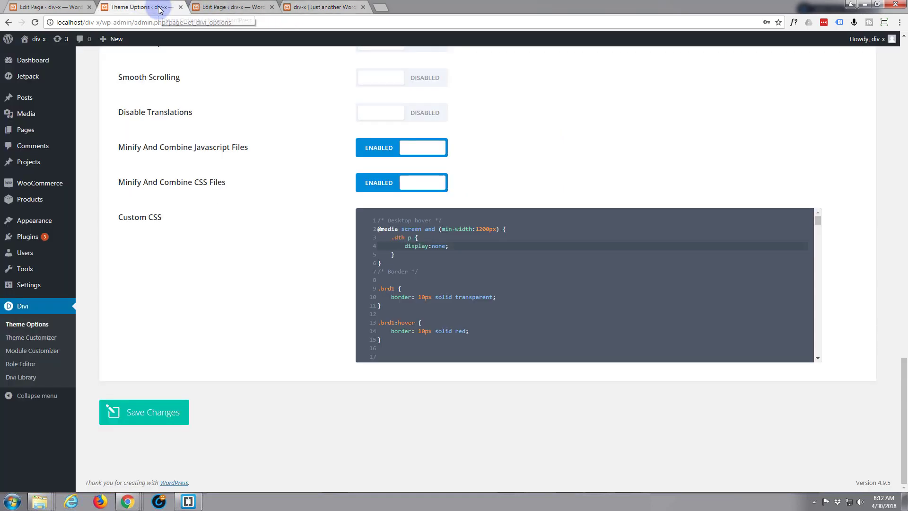
click(394, 254)
key(Return)
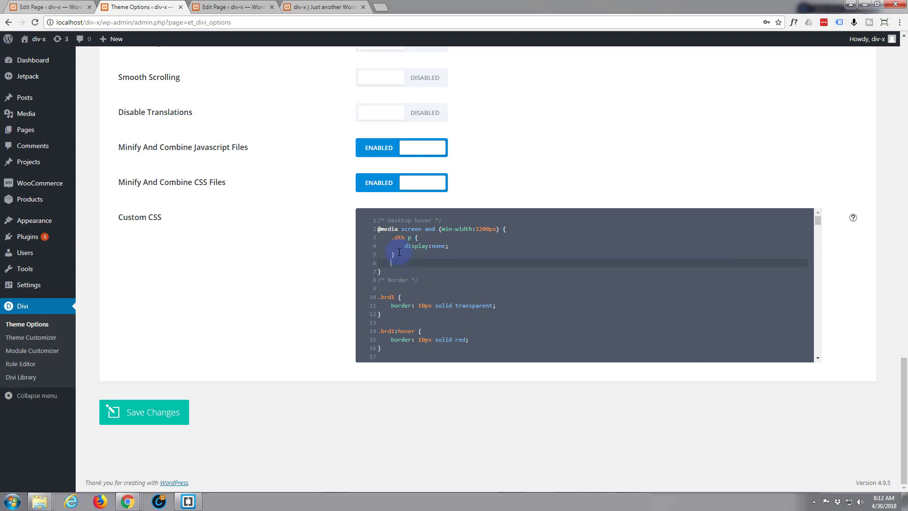
text(dt)
text(h p)
text(:)
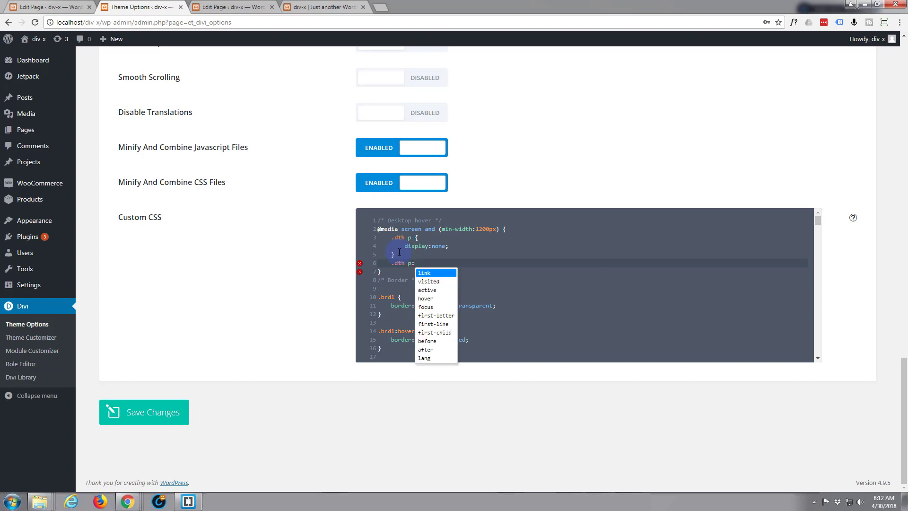
text(hover)
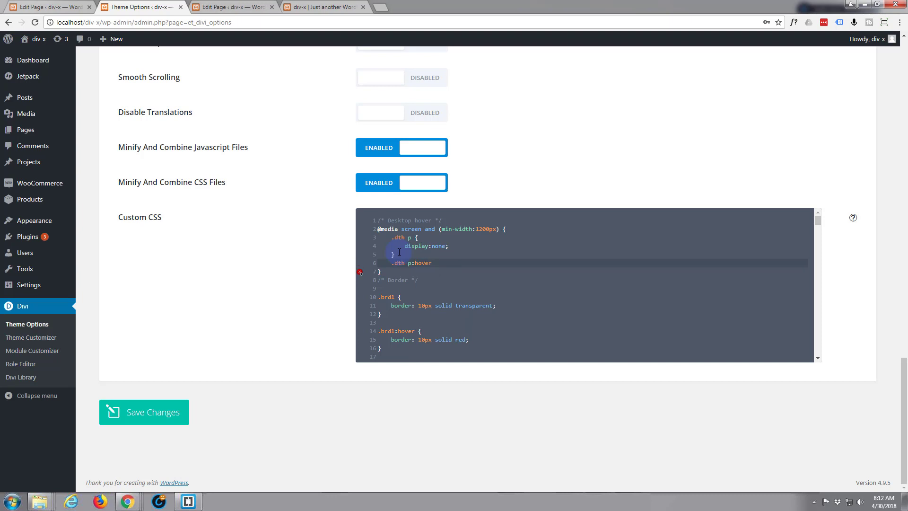
text( {)
key(Return)
text(displa)
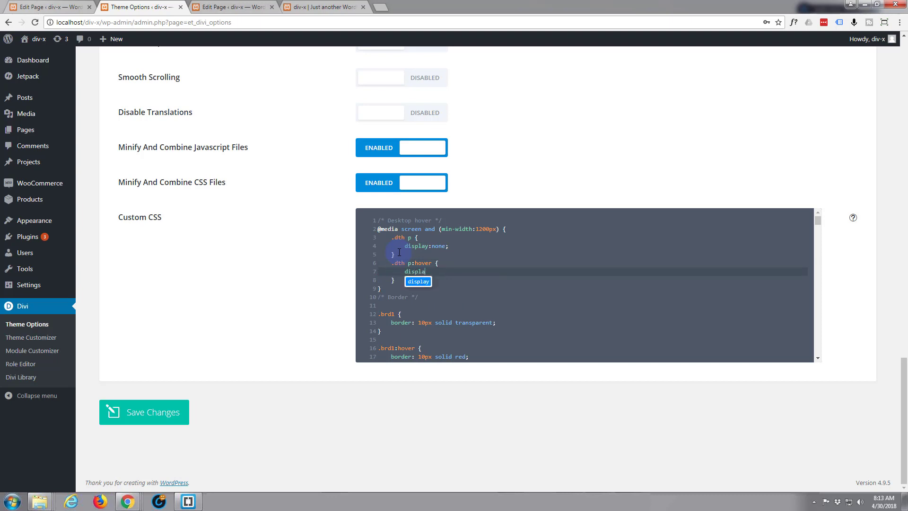
text(y:)
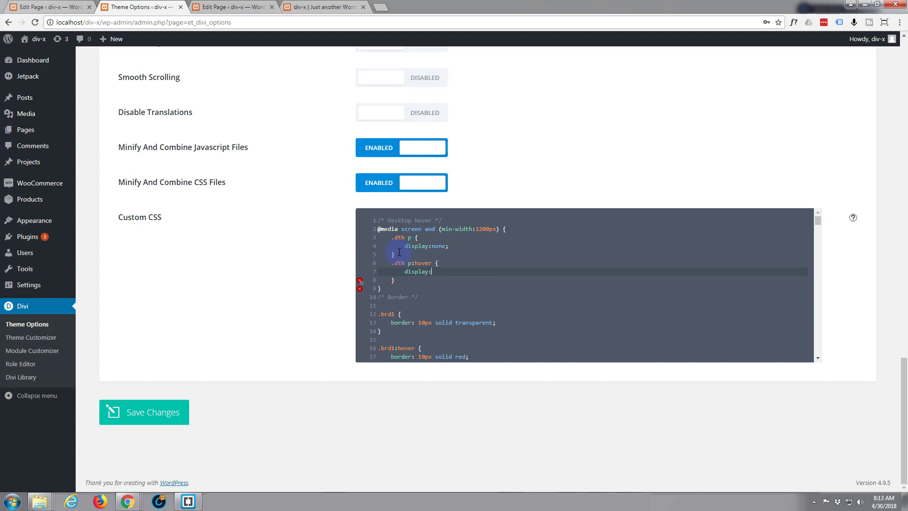
text(block)
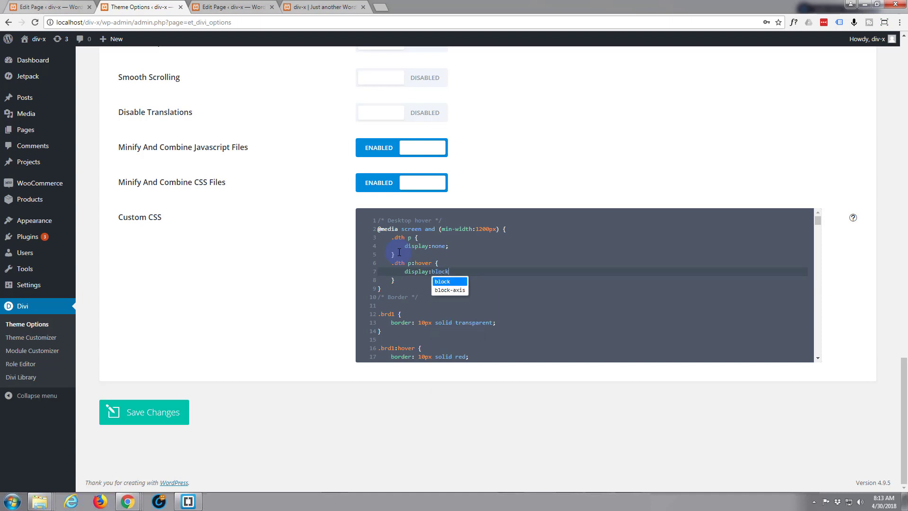
text(;)
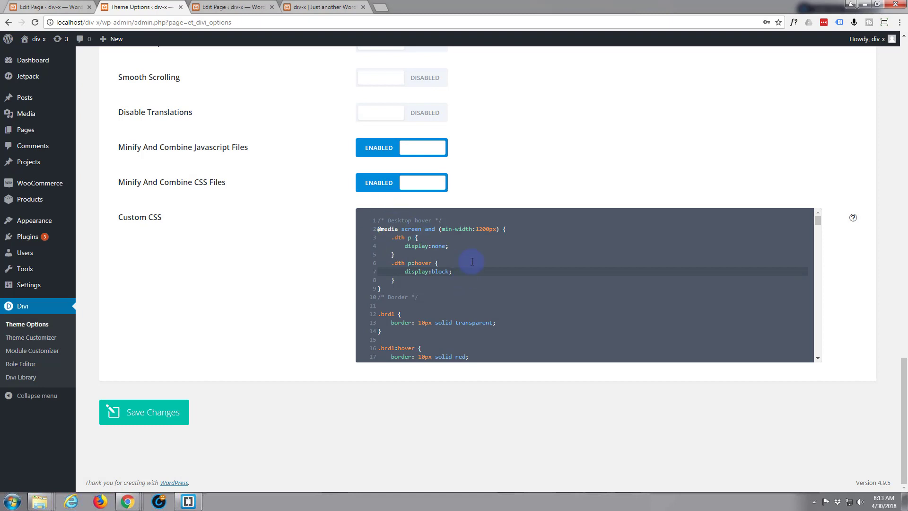
click(152, 415)
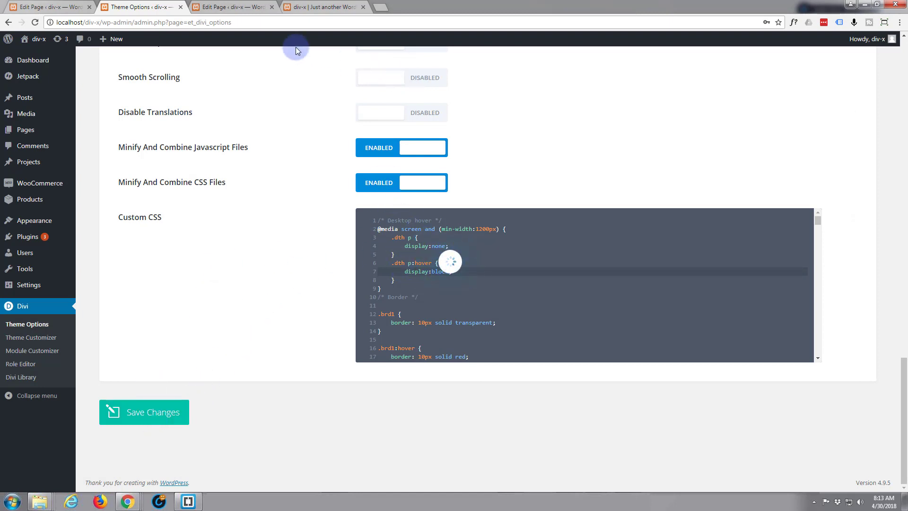
Reload the div-x front page and resize the responsive viewport to test the hover rule.
click(310, 9)
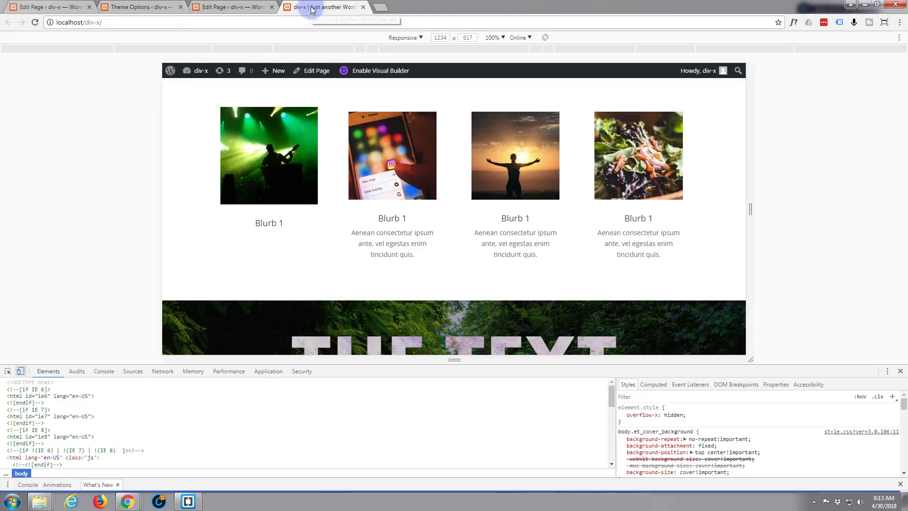
click(34, 22)
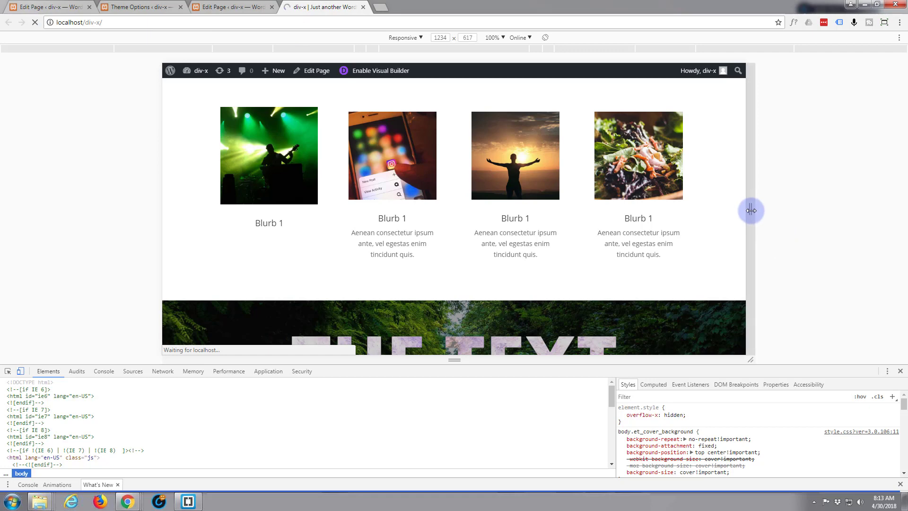
drag(751, 210, 726, 210)
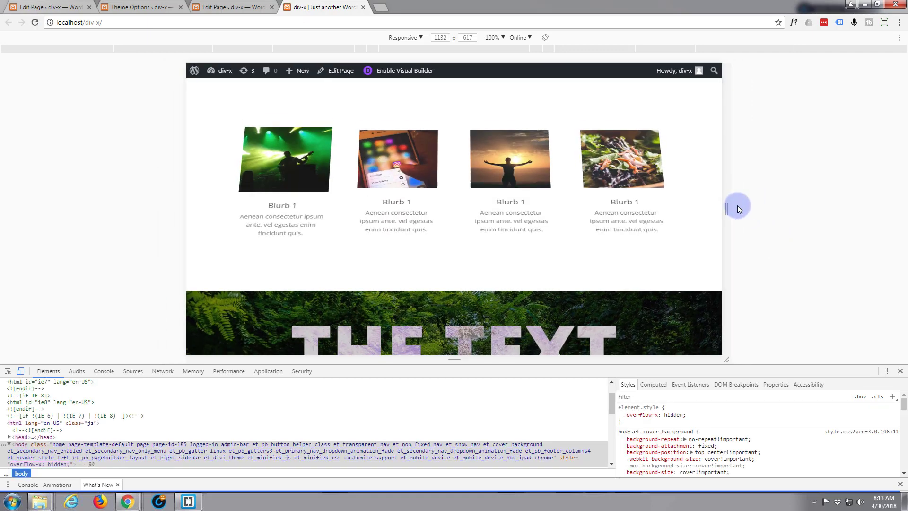
drag(726, 209, 749, 208)
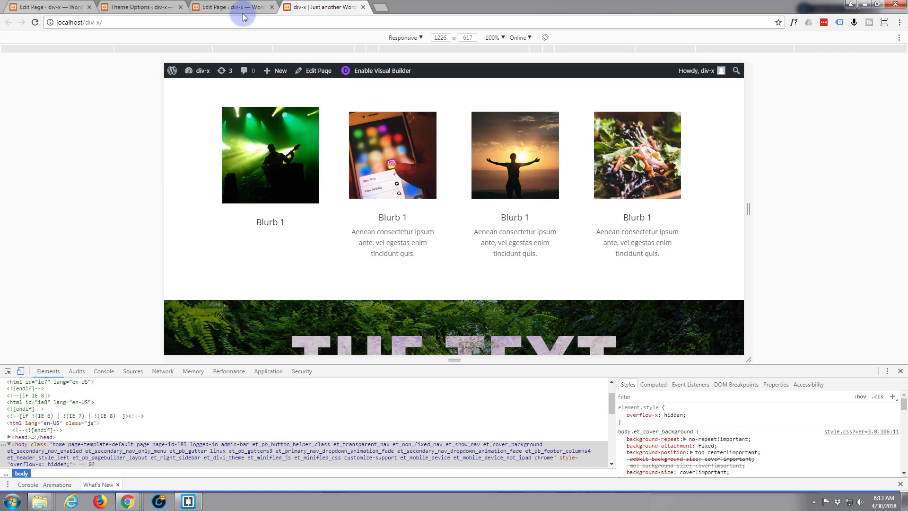
Change .dth p to opacity:0 and paste opacity:0 over display:block in the hover rule.
click(158, 8)
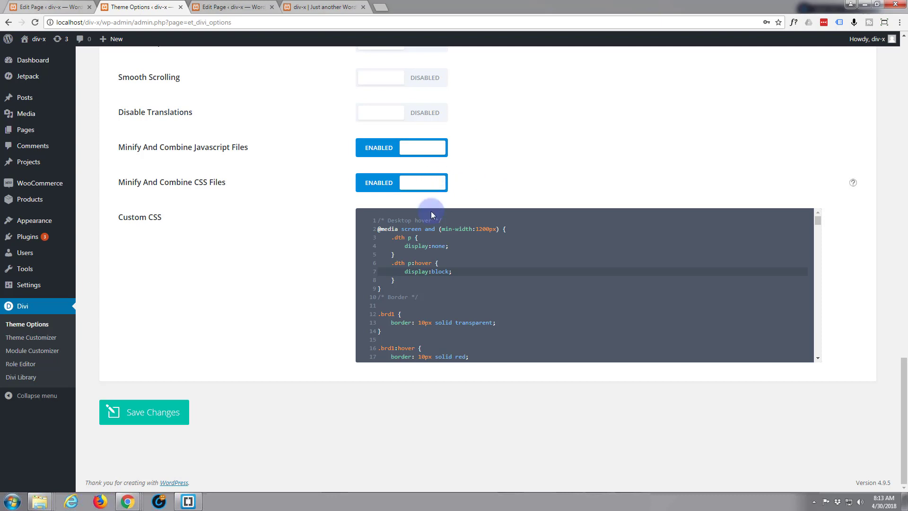
mouse_move(497, 284)
drag(405, 248, 421, 246)
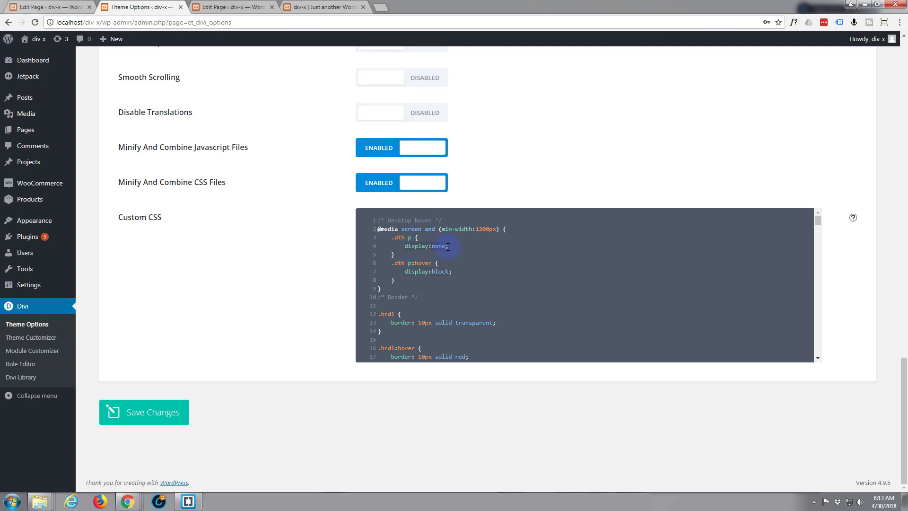
text(opacity)
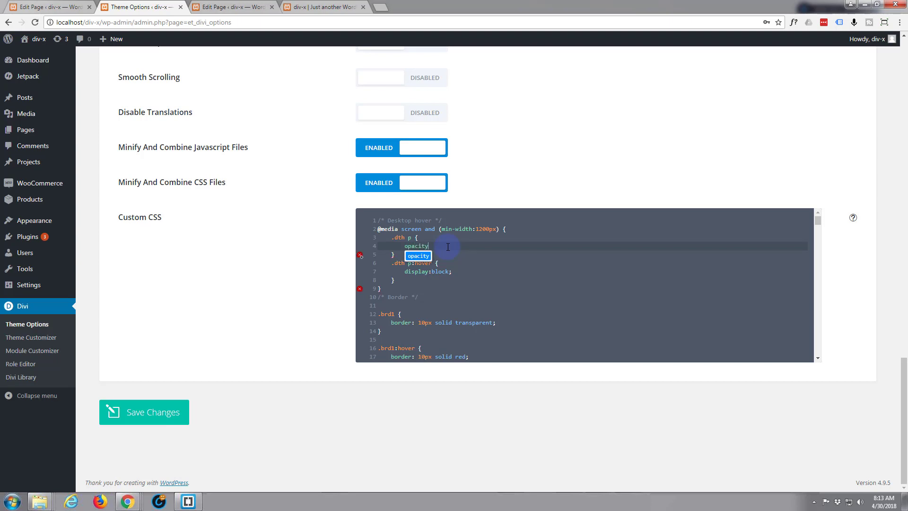
text(:)
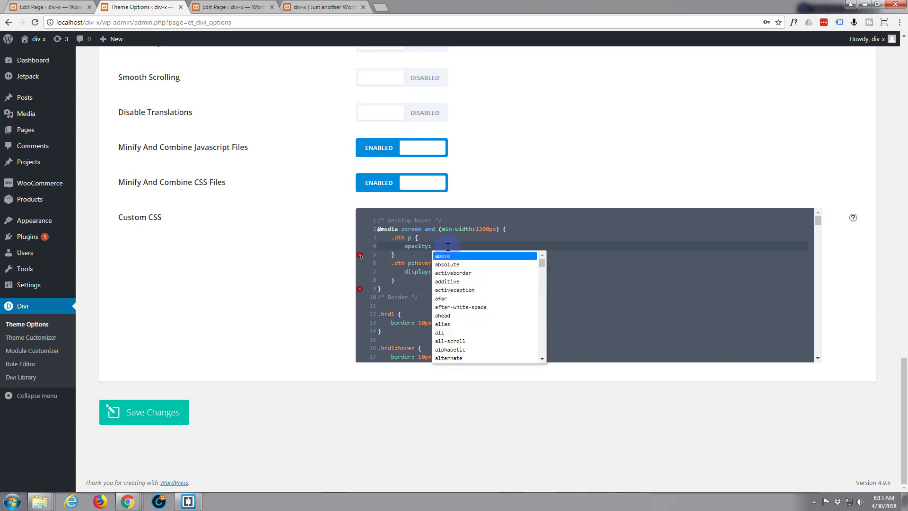
text(0;)
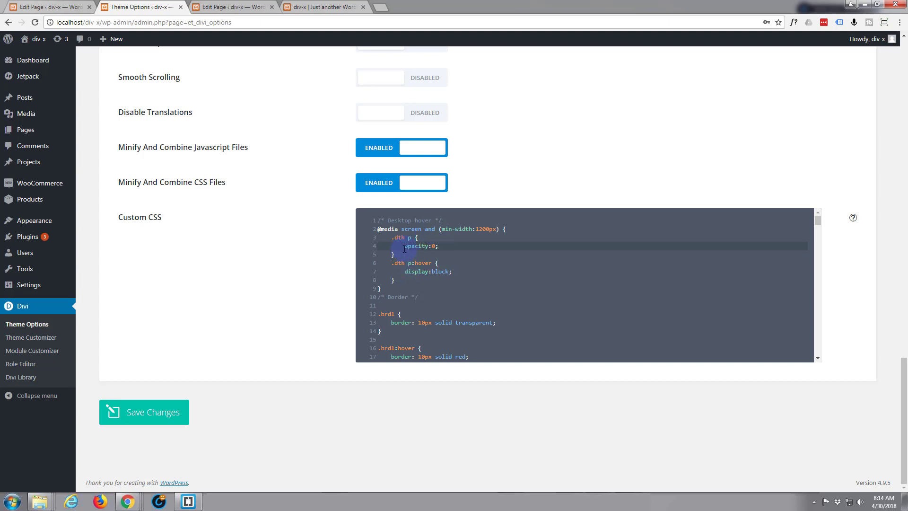
drag(405, 248, 426, 249)
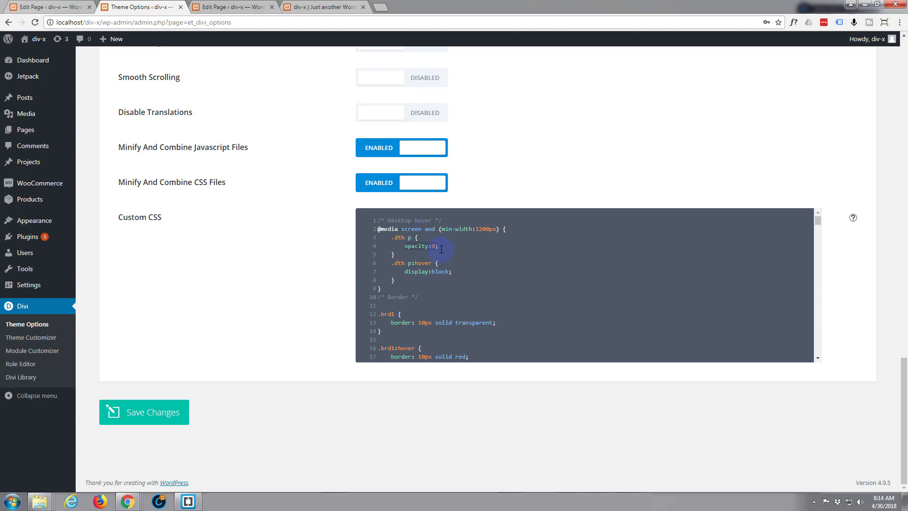
click(405, 272)
double_click(449, 273)
text(opacity:0;)
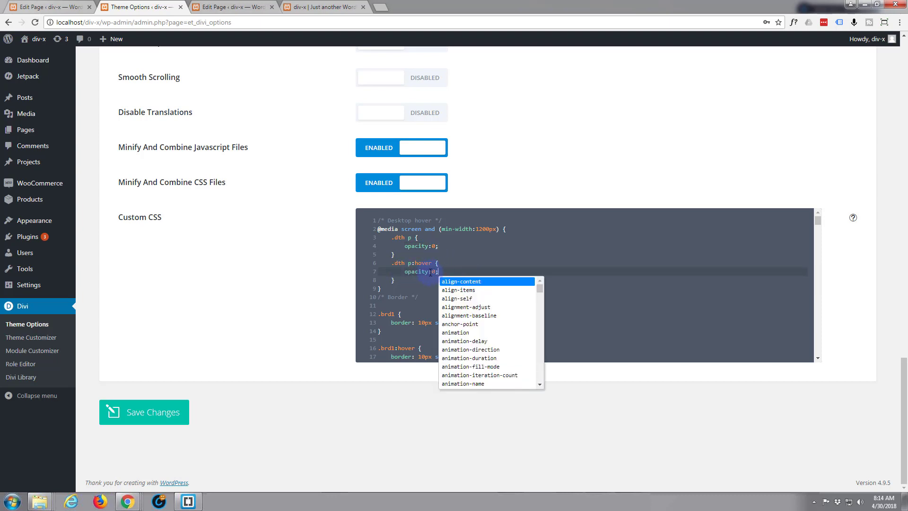
key(Escape)
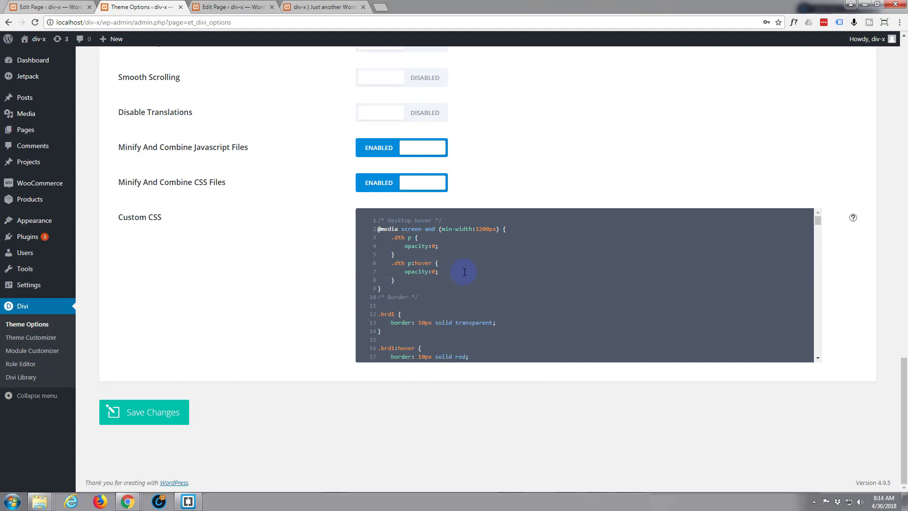
text(1)
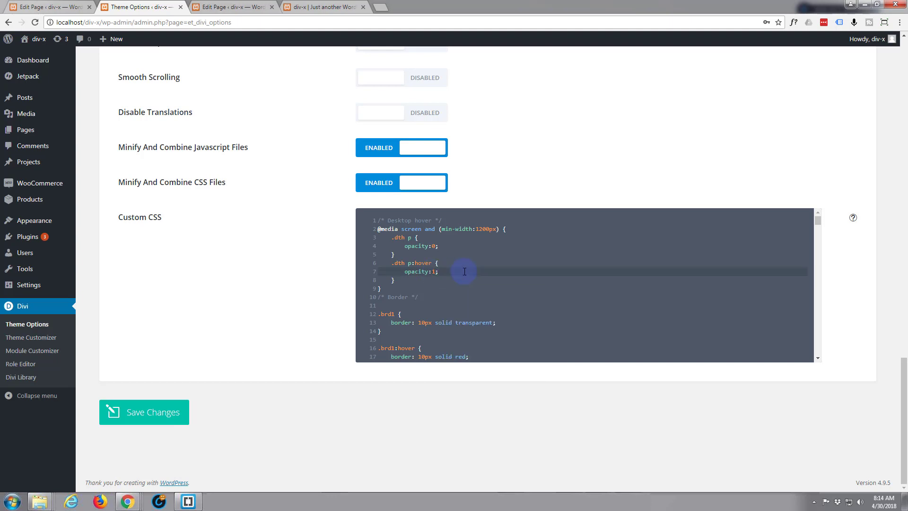
Set the .dth p:hover rule to opacity:1 and save the Custom CSS.
click(458, 260)
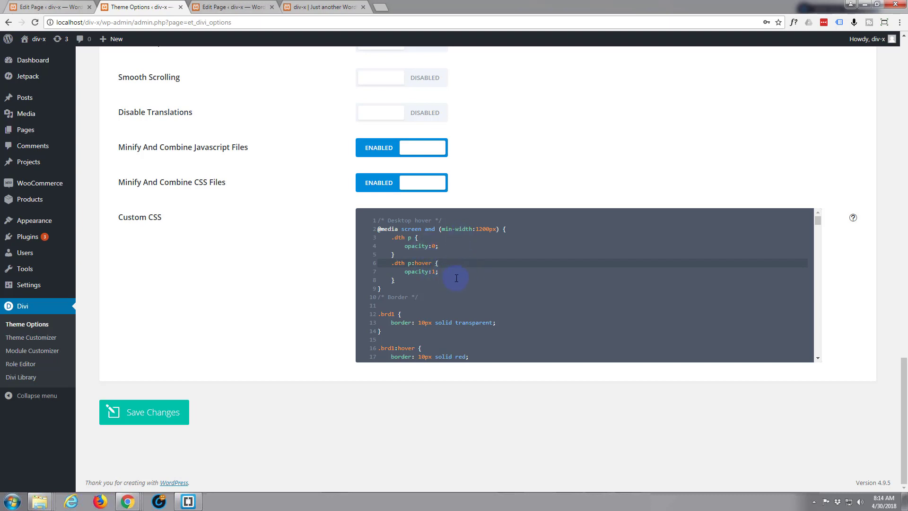
click(458, 275)
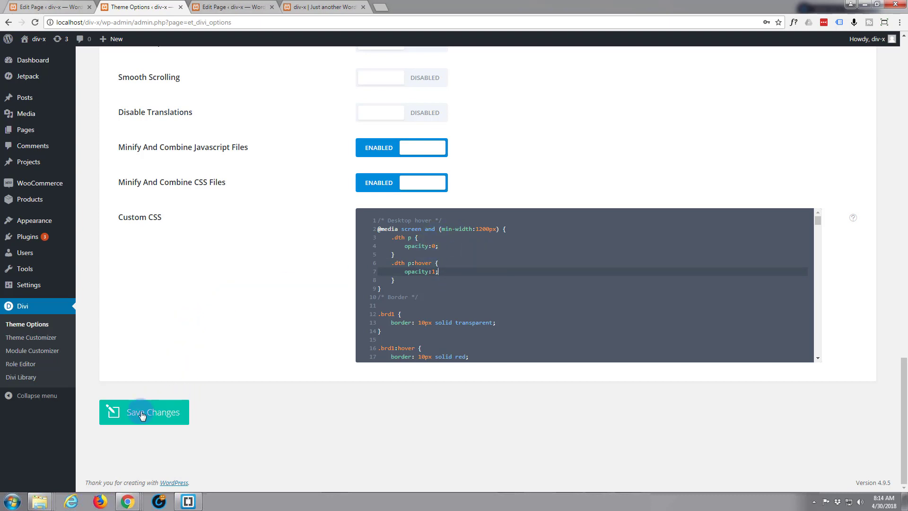
click(124, 414)
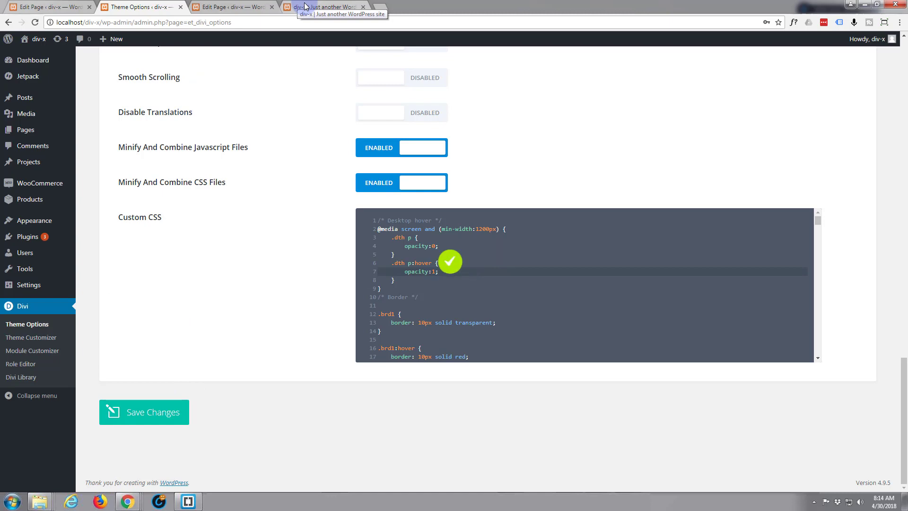
Reload the live site in a responsive viewport widened to about 1200 px.
click(318, 8)
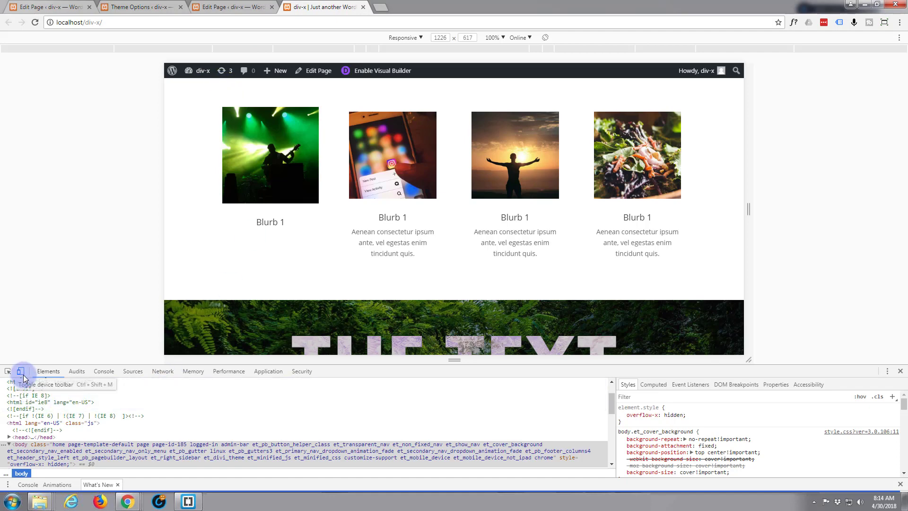
drag(748, 211, 730, 211)
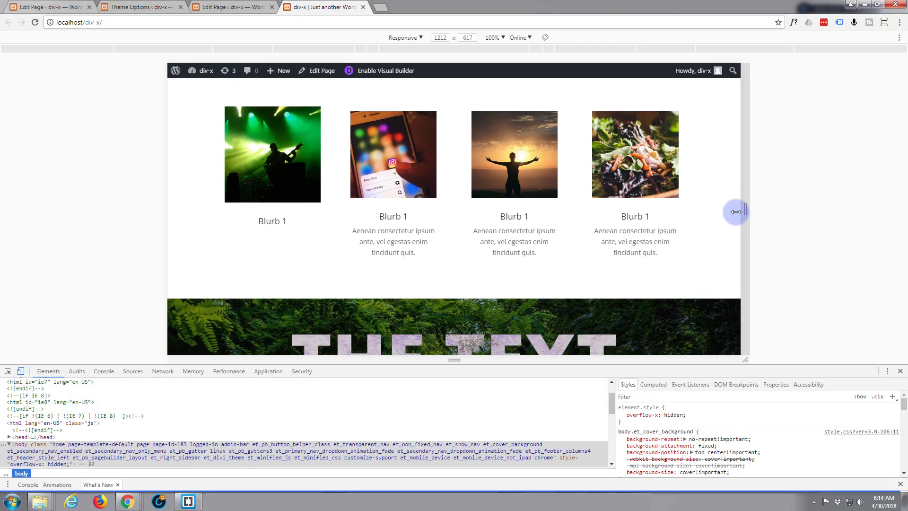
click(35, 23)
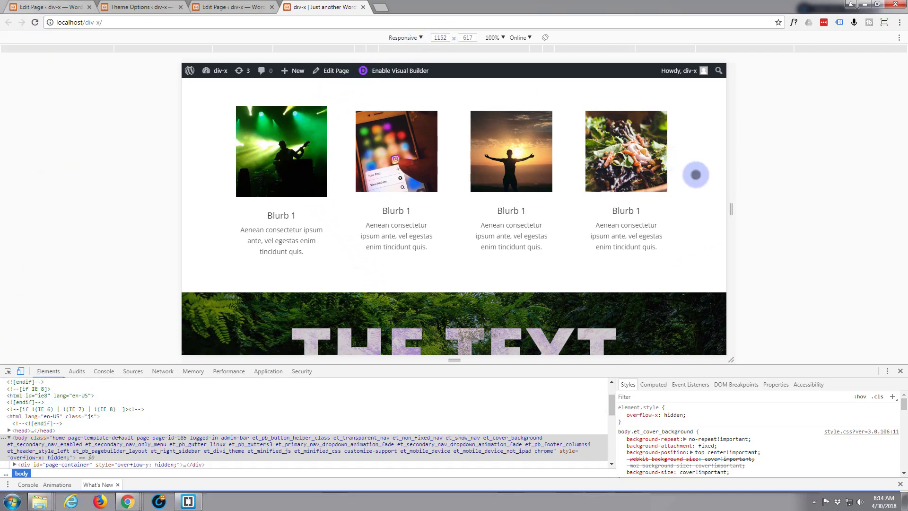
drag(734, 211, 757, 211)
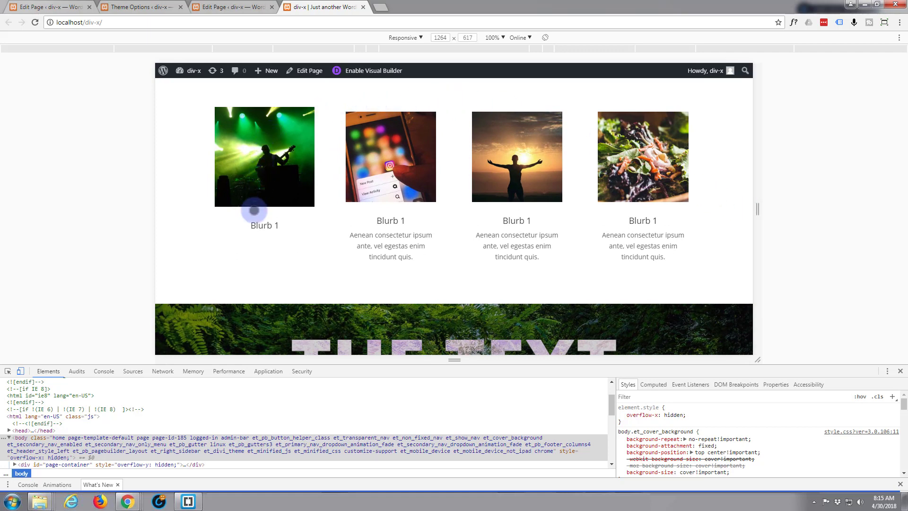
Hover Blurb 1 to reveal its hidden description, then leave the device preview.
click(253, 249)
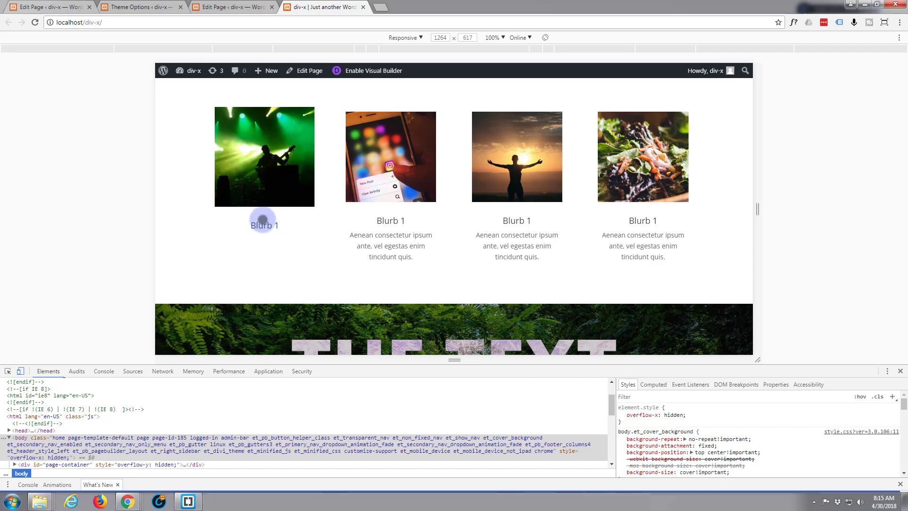
click(262, 233)
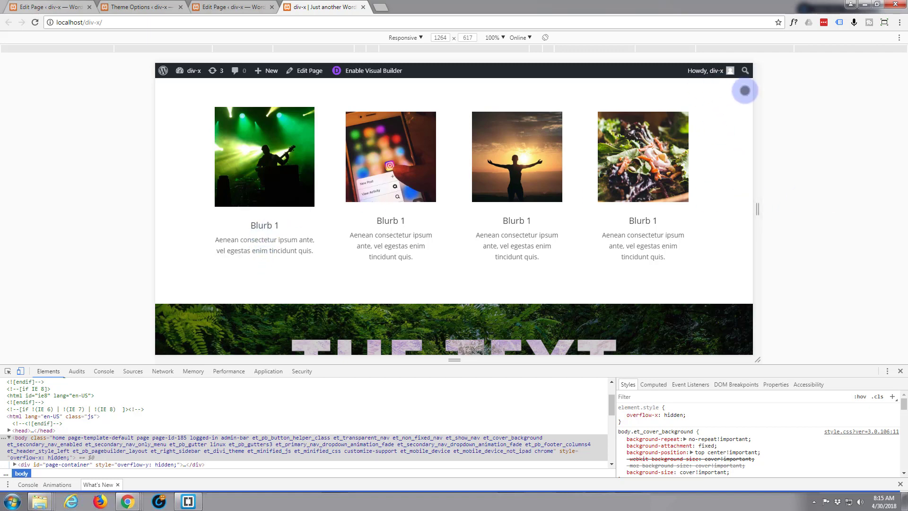
mouse_move(264, 234)
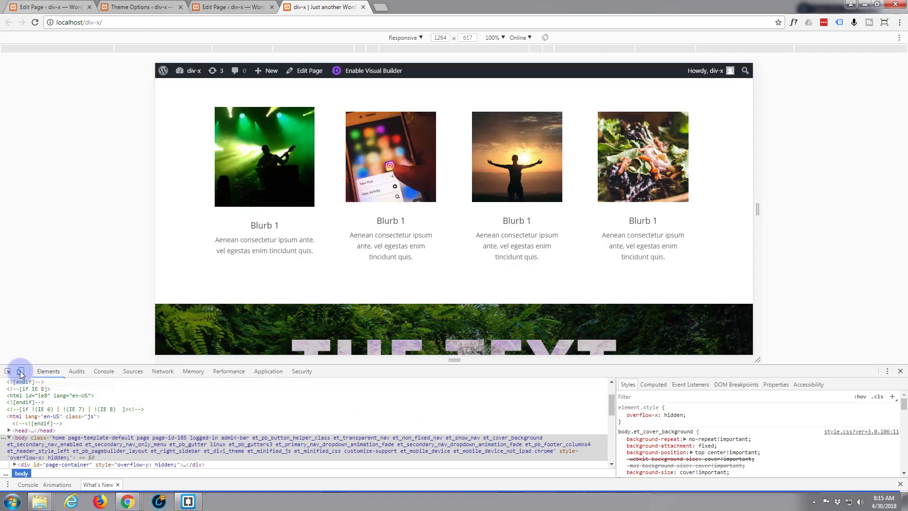
click(21, 371)
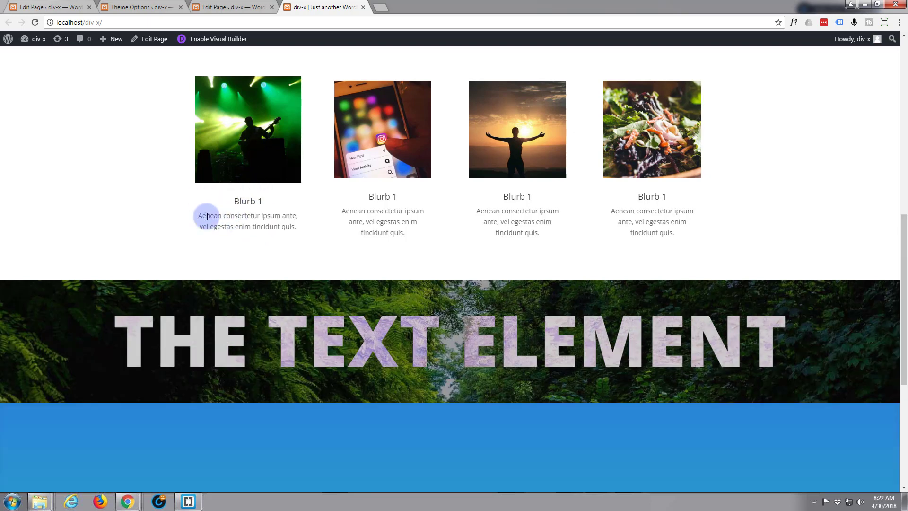
Add transition:0.75s ease-in-out under opacity:0 in .dth p and save the Custom CSS.
click(142, 8)
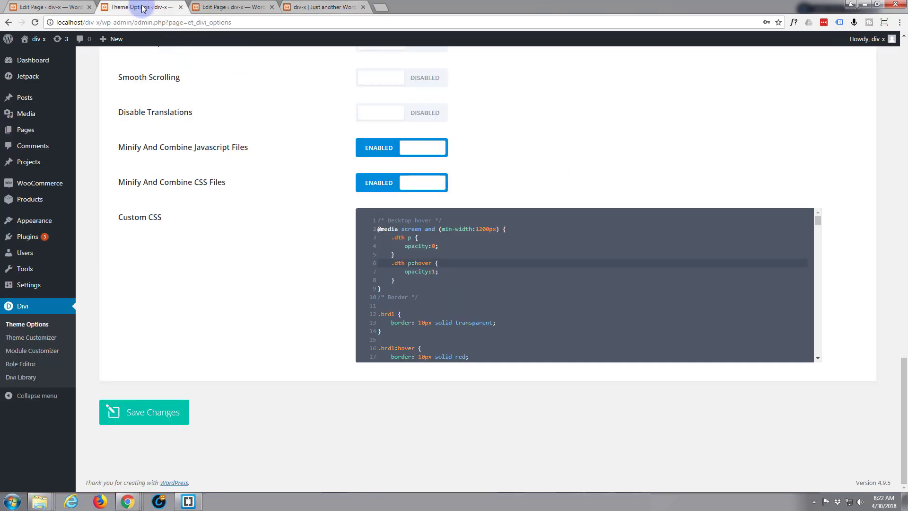
mouse_move(522, 257)
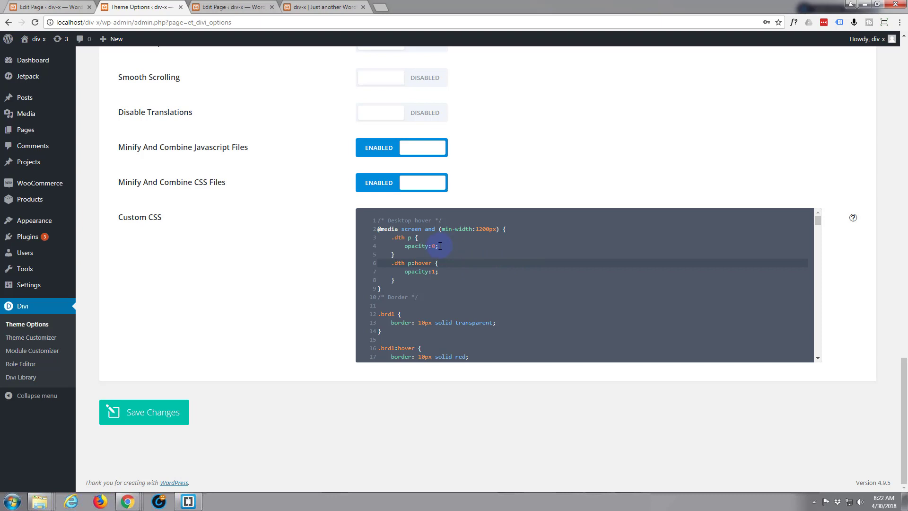
click(457, 247)
key(Return)
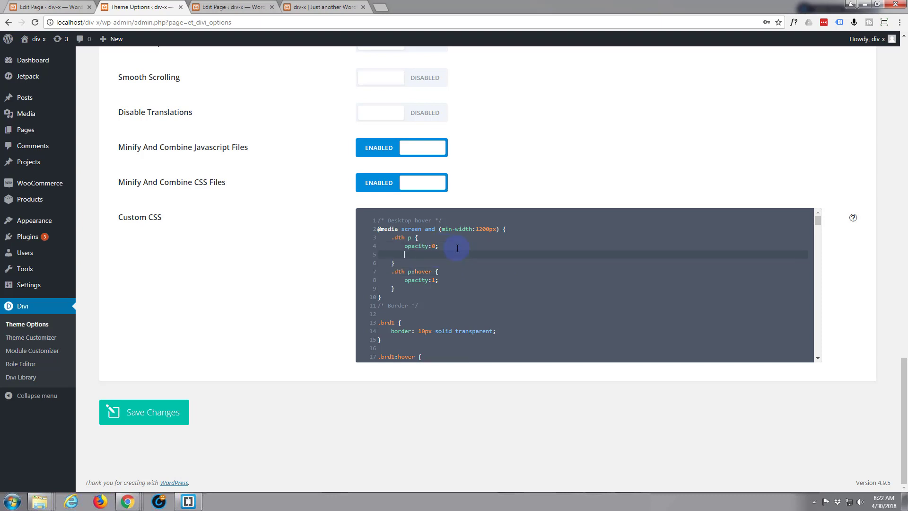
text(transi)
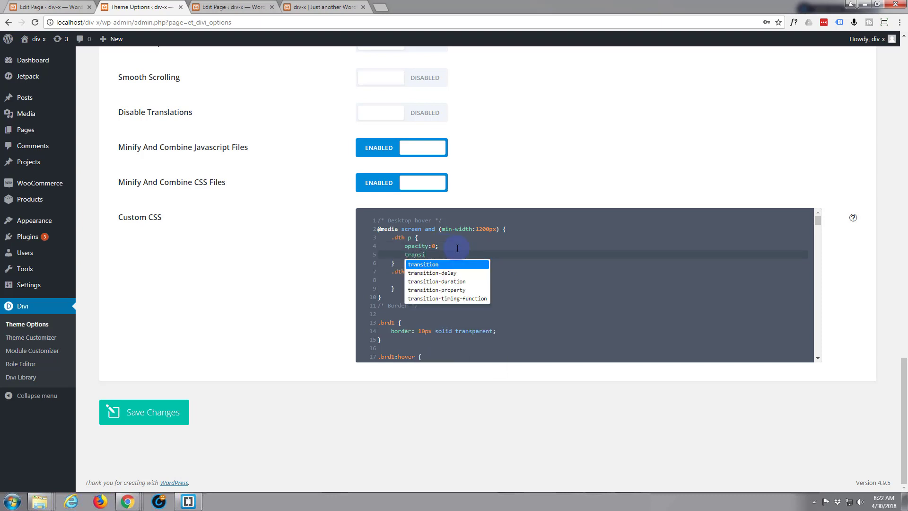
text(on:)
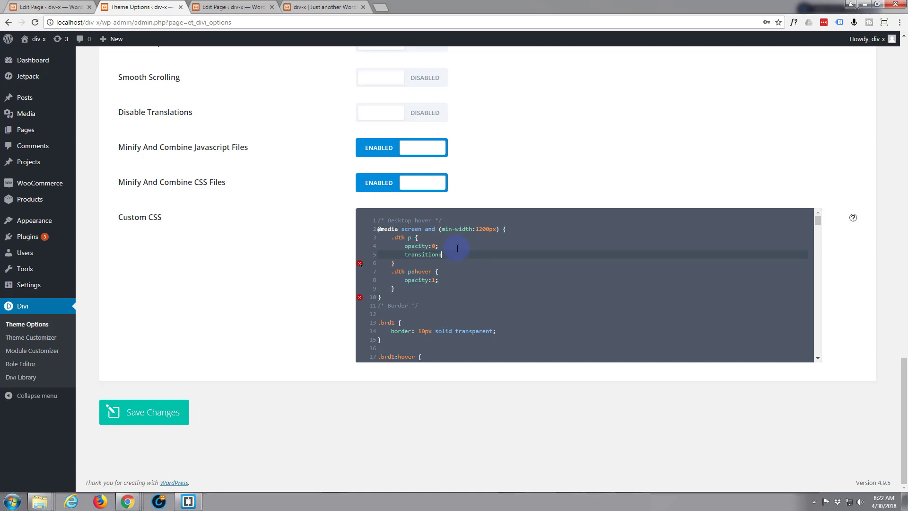
text(.75s)
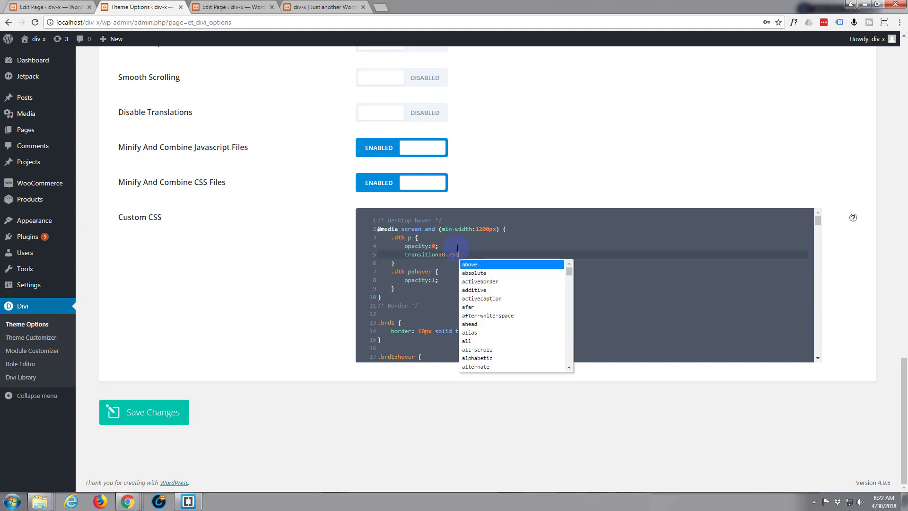
key(Escape)
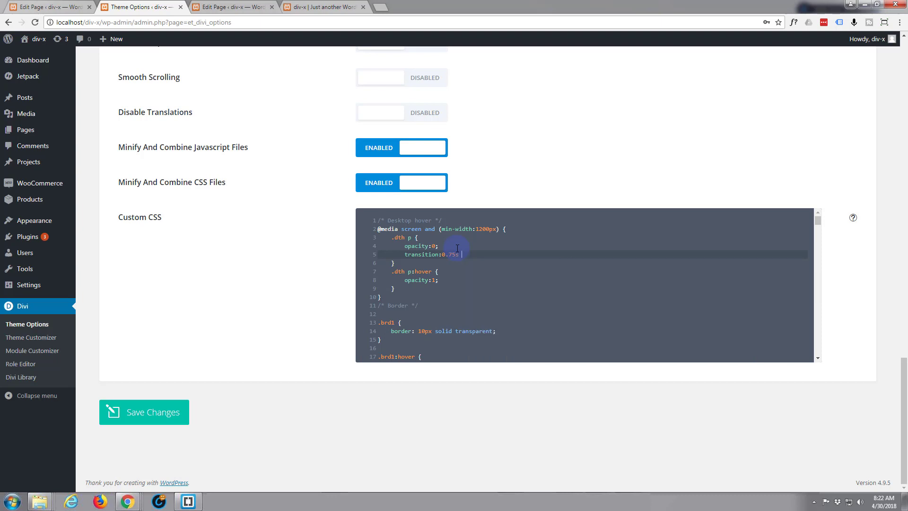
text(ease)
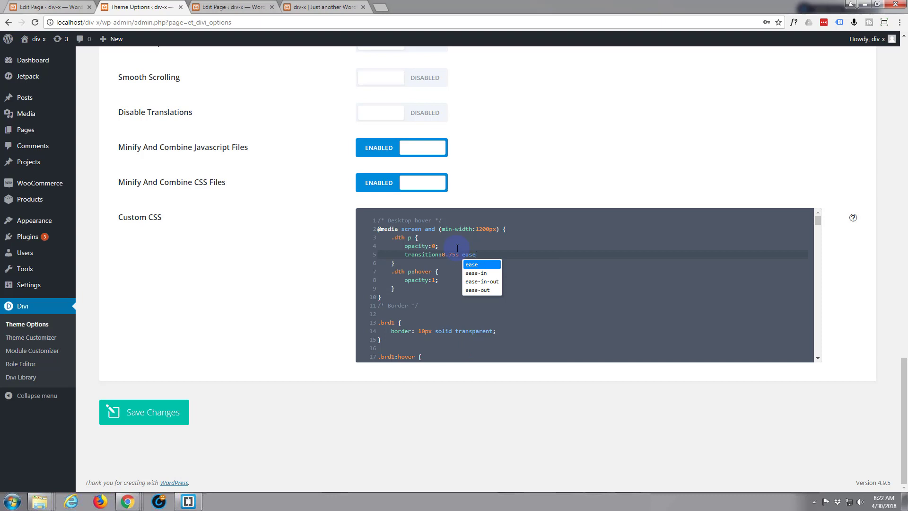
text(-in-out)
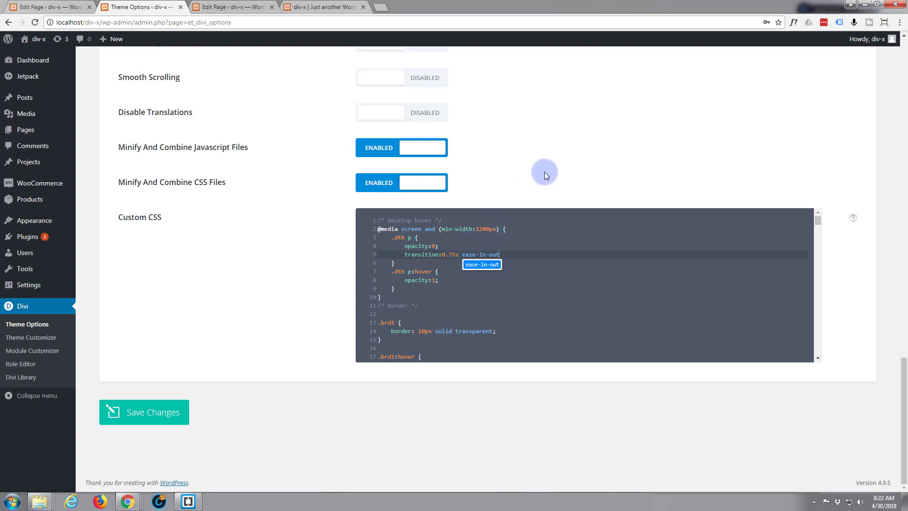
click(166, 412)
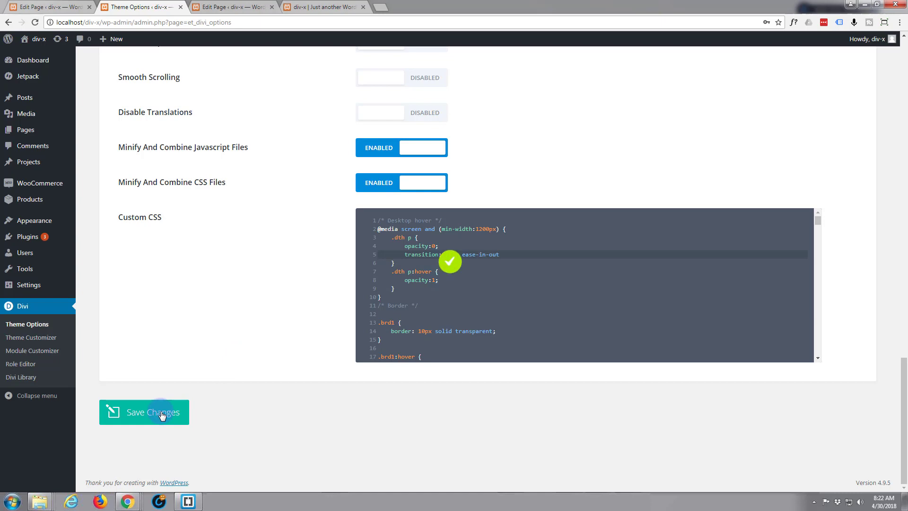
Reload the live site so Blurb 1's text fades in on hover, with DevTools open.
click(327, 7)
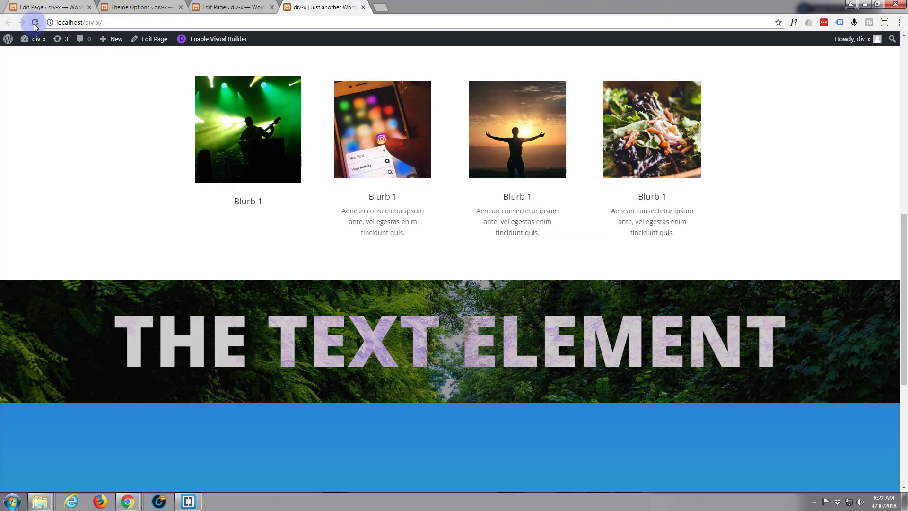
click(35, 23)
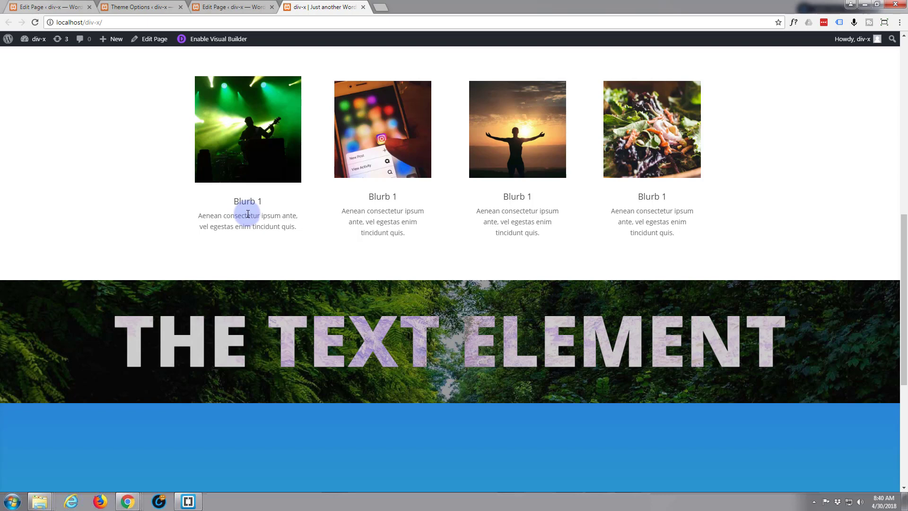
key(F12)
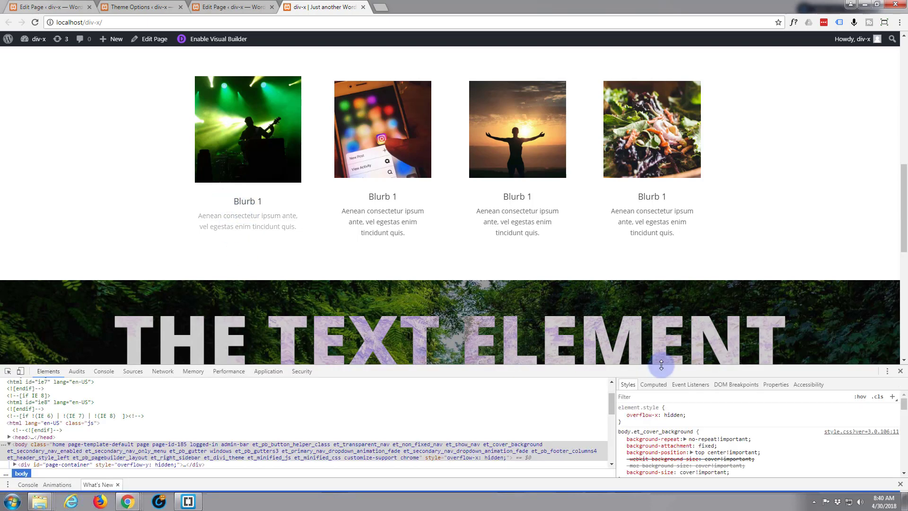
Resize the responsive preview to about 1154, 1298 and 1468 px to test the breakpoint.
click(22, 371)
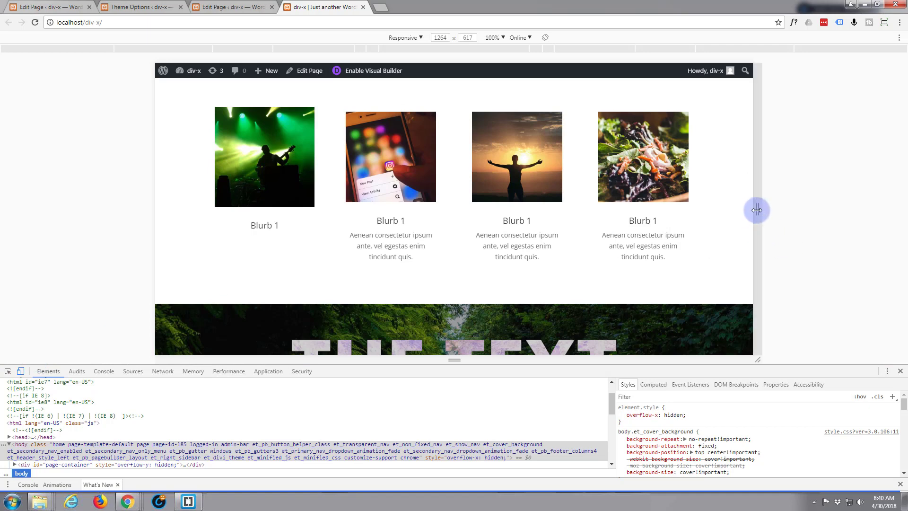
mouse_move(759, 210)
mouse_down()
mouse_move(724, 211)
mouse_move(736, 208)
mouse_up()
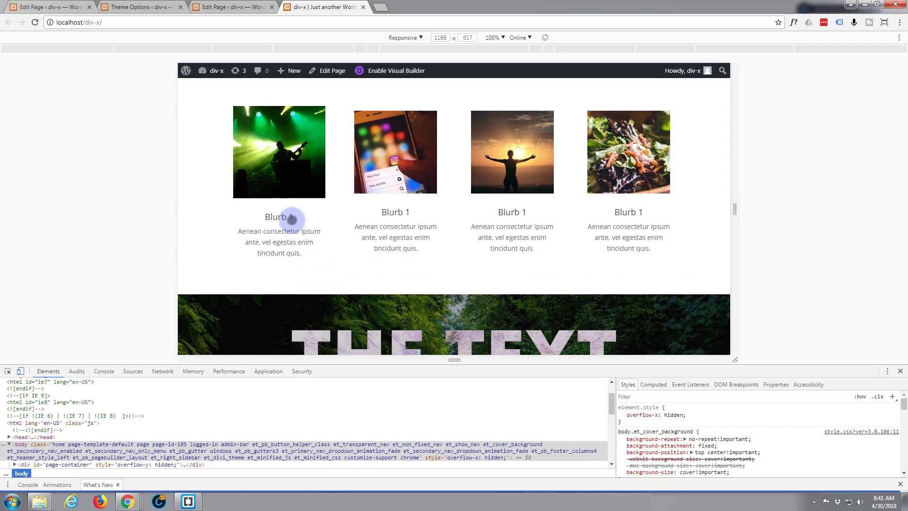
drag(739, 207, 777, 208)
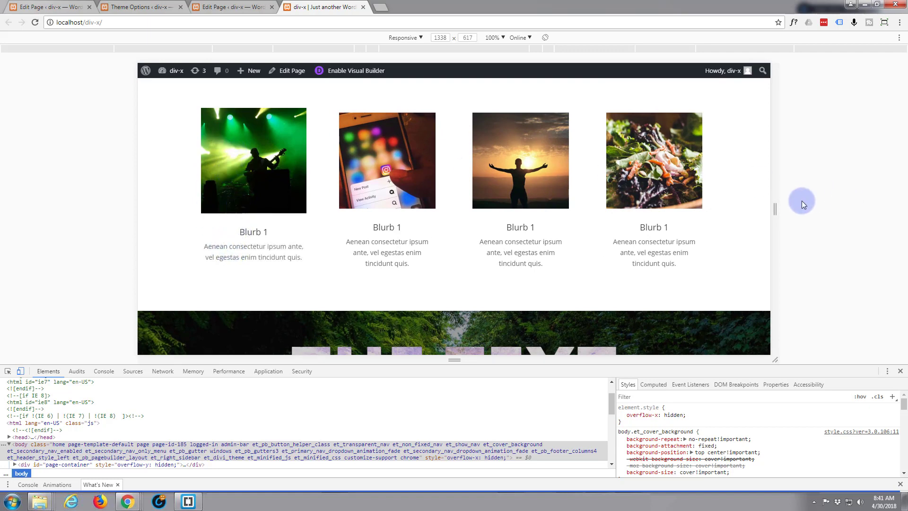
drag(776, 209, 806, 207)
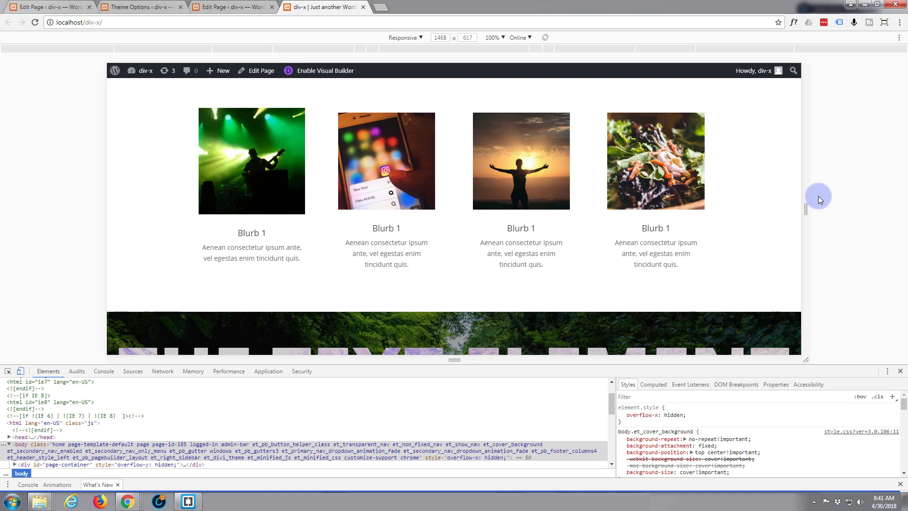
Close the browser developer tools so the homepage returns to full desktop width.
click(901, 370)
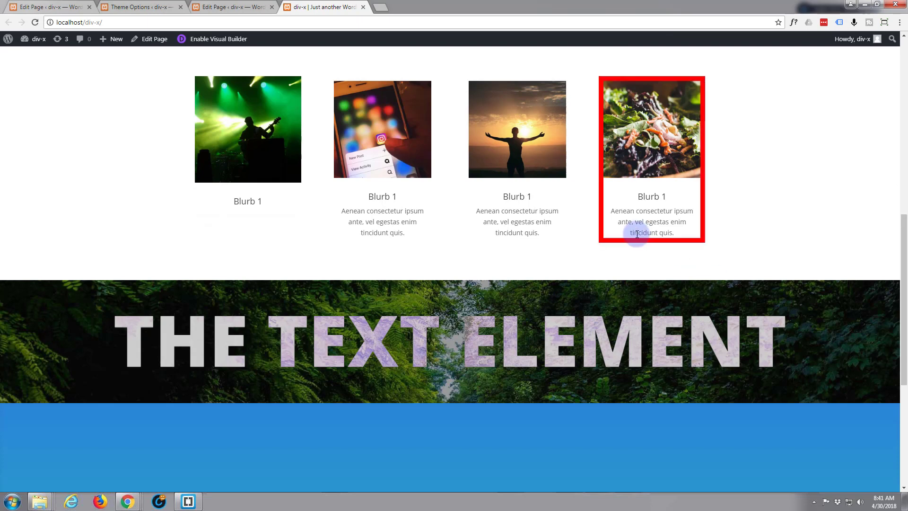